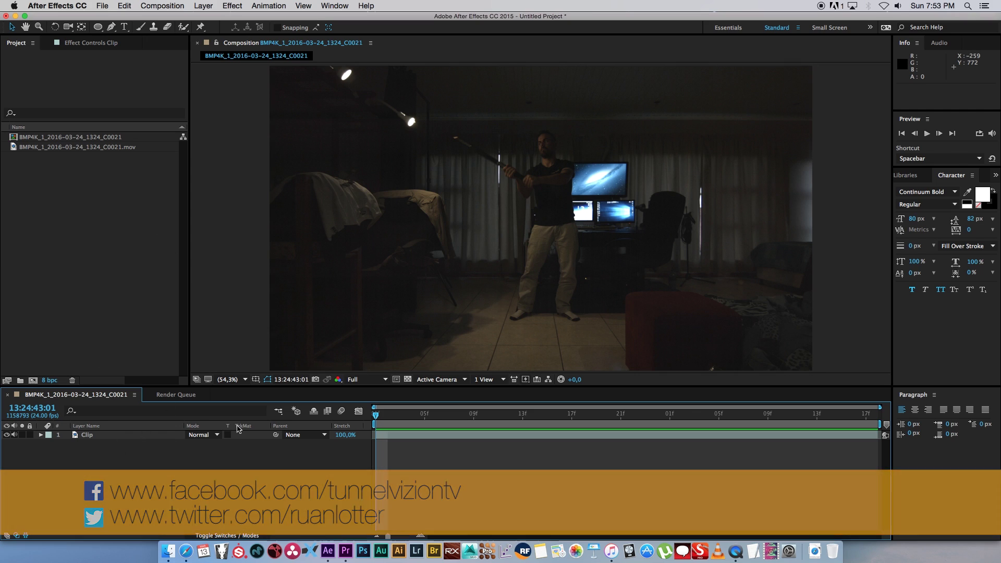
Preview the clip from near its start, then return to the first frame.
click(388, 415)
key(space)
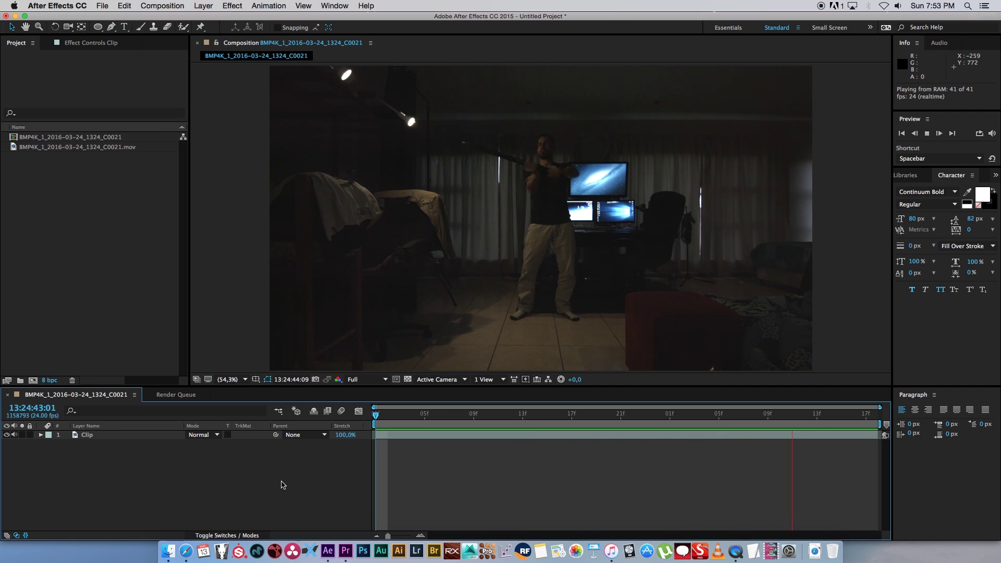
click(399, 414)
key(Home)
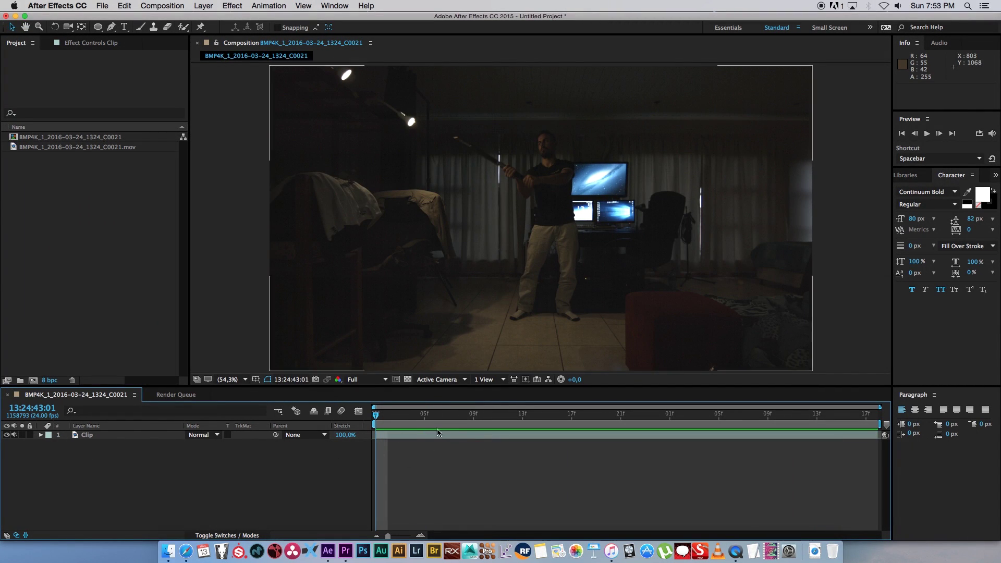
Add a new black solid layer named Saber above the Clip layer.
right_click(140, 466)
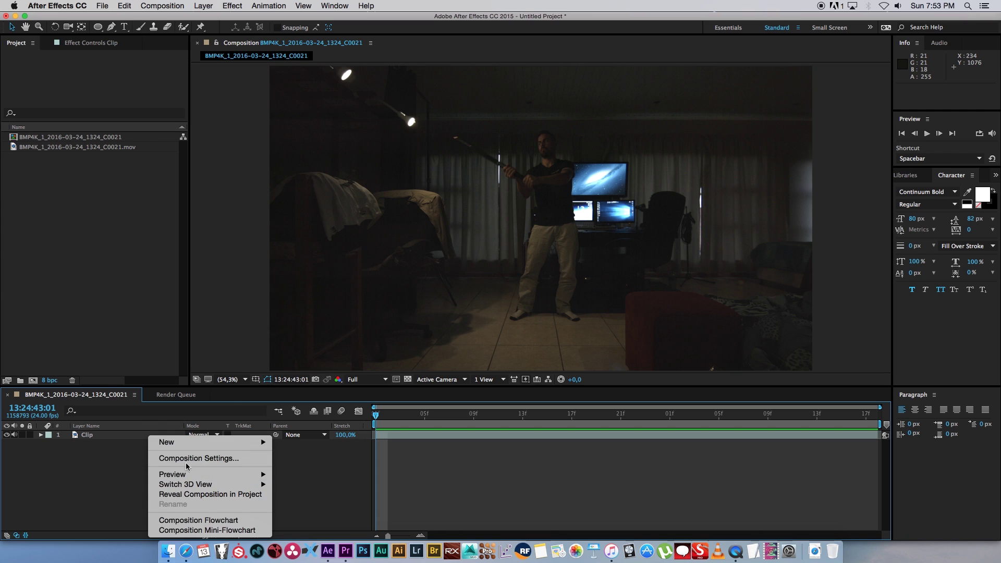
mouse_move(256, 442)
click(294, 461)
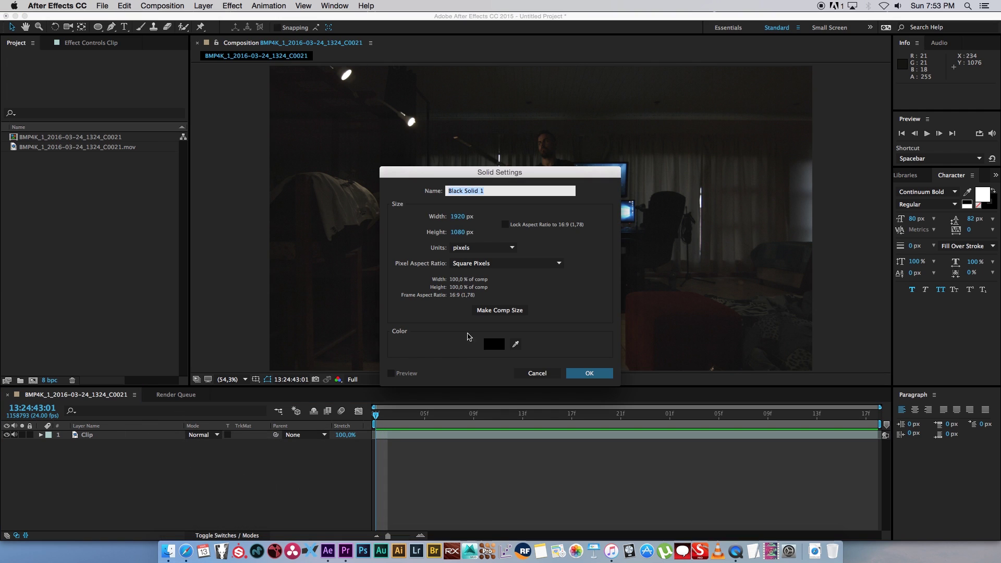
text(Saber)
click(580, 372)
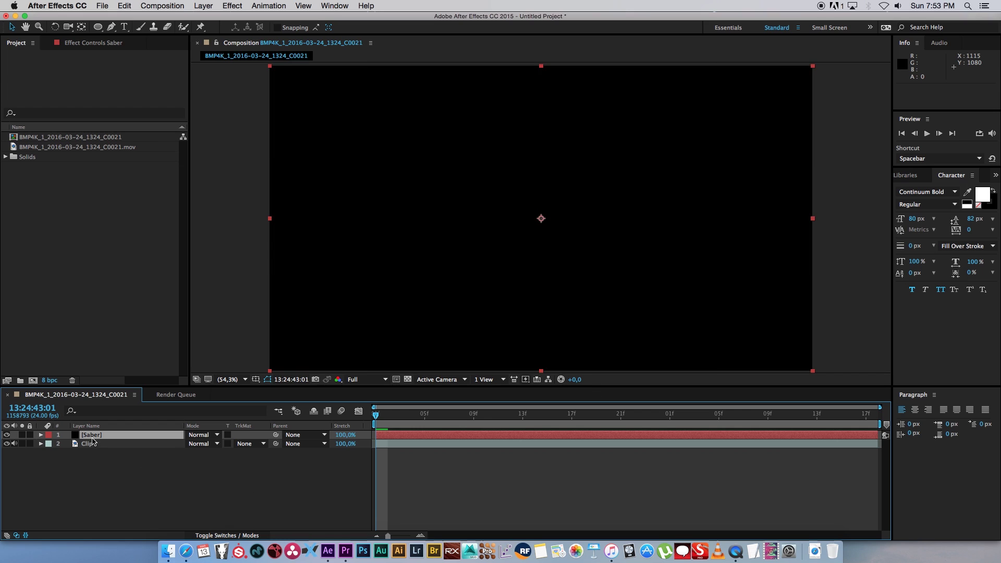
Apply Video Copilot Saber to the Saber layer and tilt the blade by moving Core Start to 985.8, 868.2.
right_click(92, 441)
mouse_move(156, 297)
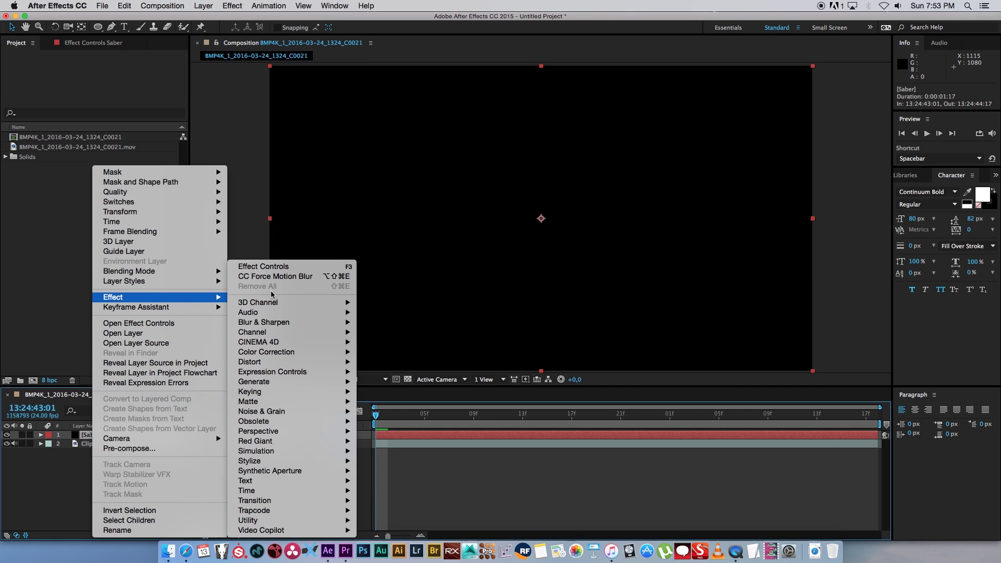
mouse_move(284, 530)
click(378, 530)
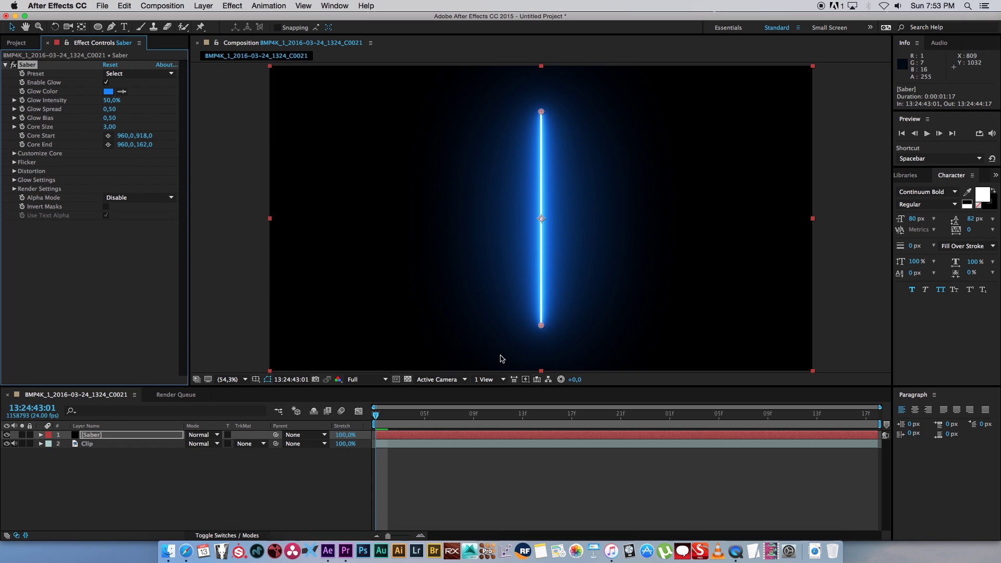
mouse_move(539, 335)
mouse_down()
mouse_move(456, 261)
mouse_move(501, 308)
mouse_move(506, 299)
mouse_move(549, 318)
mouse_up()
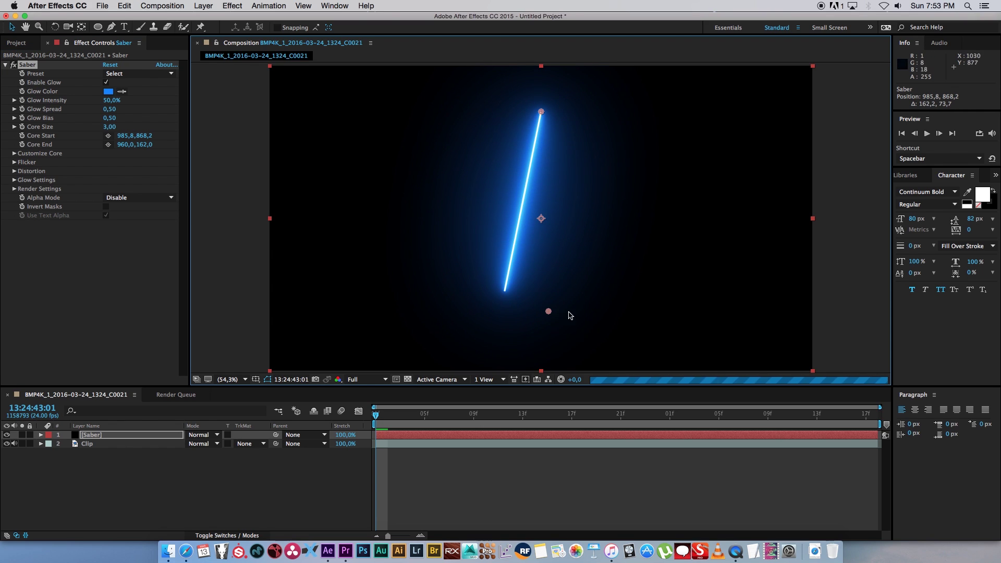
Set the Saber layer's blending mode to Screen.
click(206, 436)
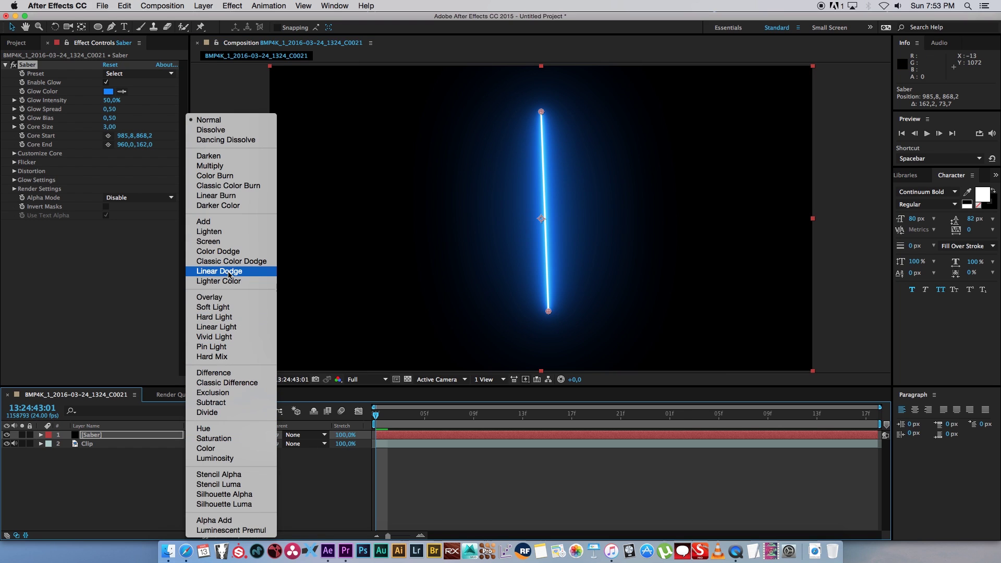
click(222, 243)
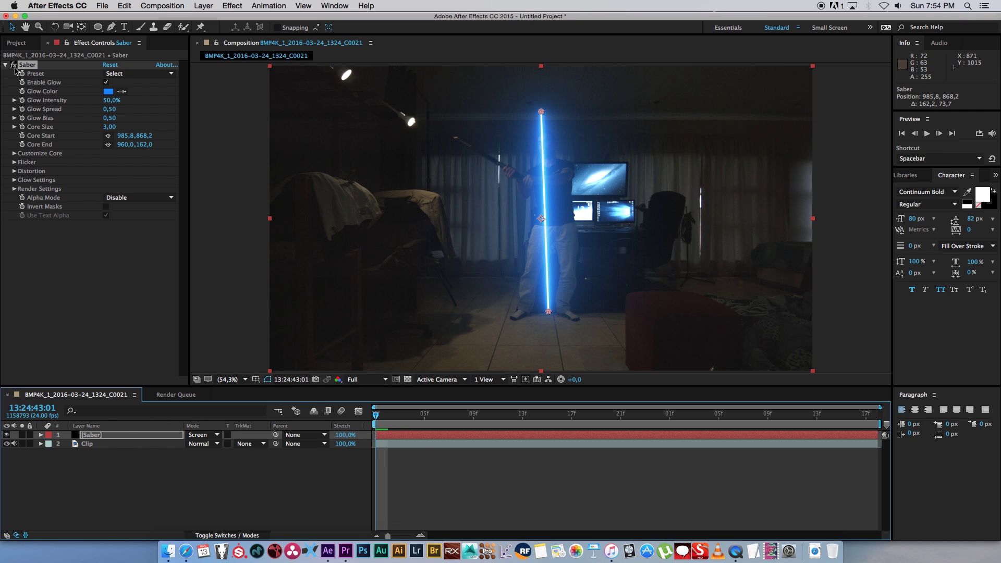
Hide the Saber effect, start Core keyframes, and roughly place the blade along the pole.
click(14, 64)
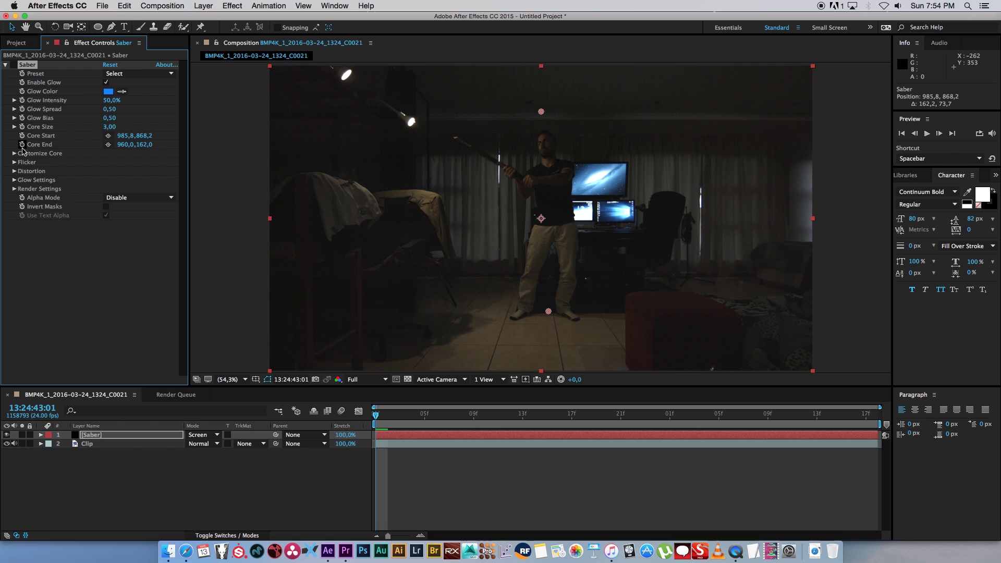
click(23, 137)
drag(541, 112, 454, 137)
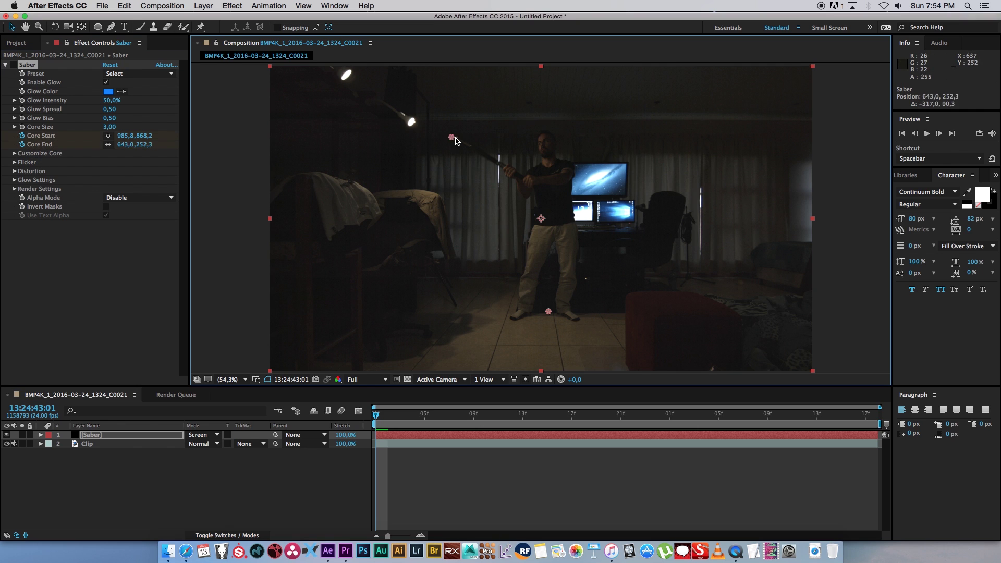
drag(547, 312, 543, 196)
At 100% zoom, fine-tune Core Start to 952.8, 431.8 and Core End to 639.4, 243.5.
click(244, 380)
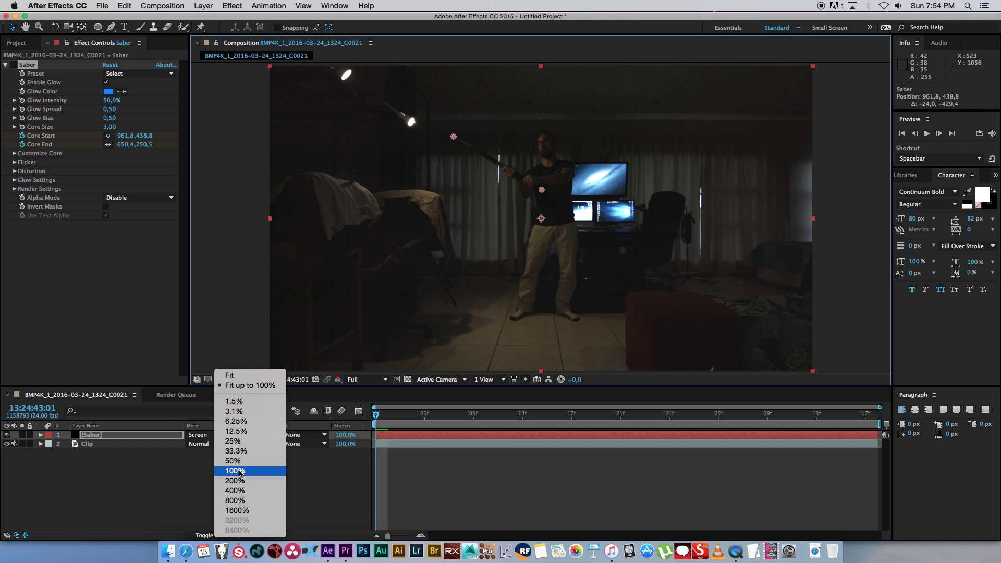
click(242, 474)
drag(490, 245, 476, 302)
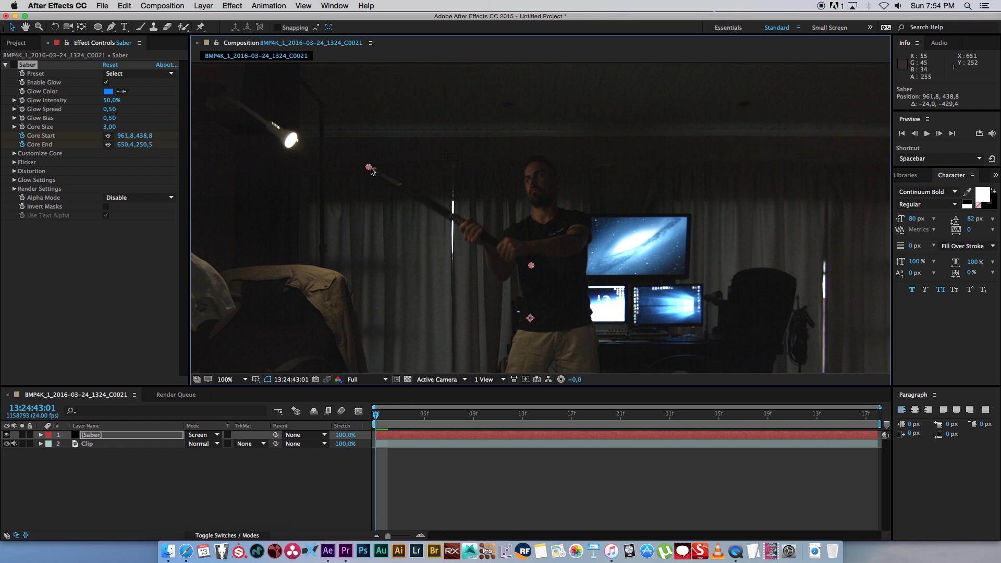
drag(368, 174, 369, 164)
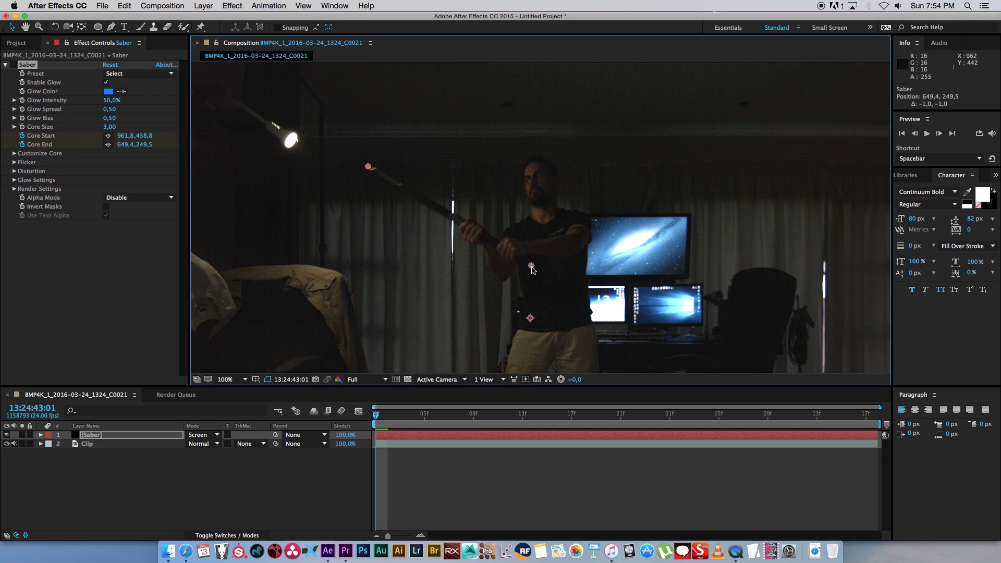
drag(531, 266, 527, 267)
scroll(543, 250, down, 2)
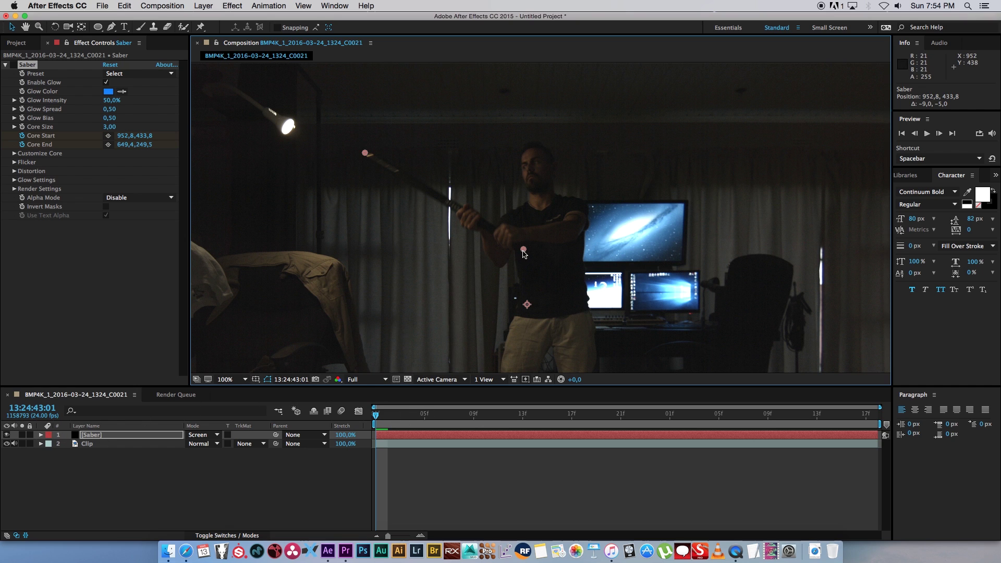
drag(518, 250, 520, 251)
drag(365, 151, 359, 149)
drag(525, 253, 524, 249)
drag(357, 150, 360, 152)
key(Page_Down)
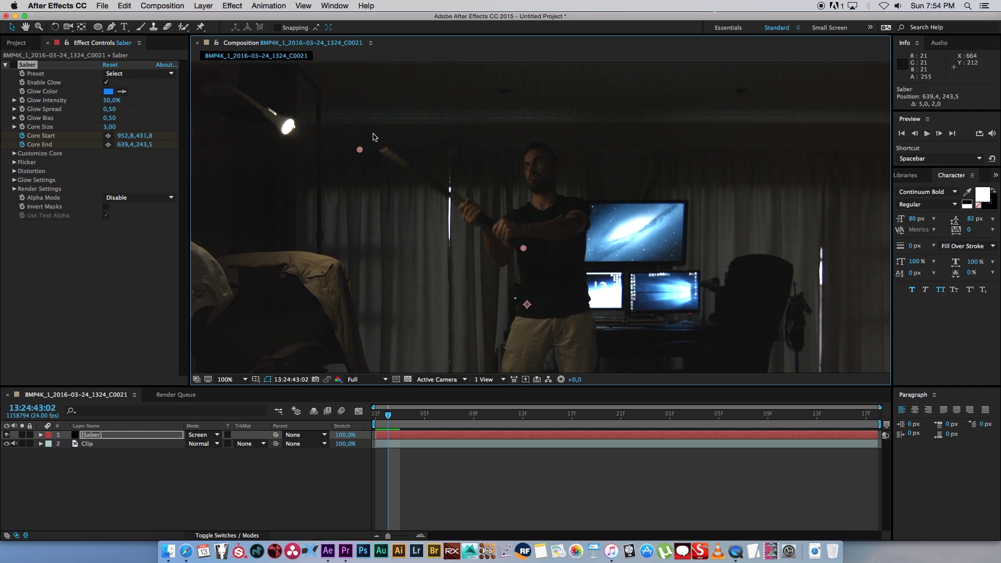
drag(360, 152, 378, 149)
drag(527, 249, 527, 250)
key(Page_Down)
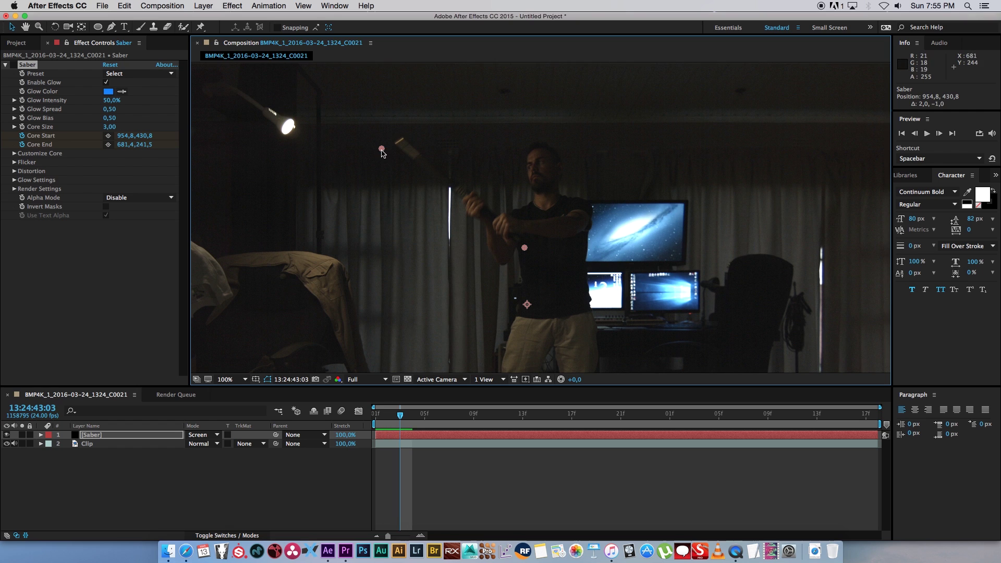
drag(382, 151, 397, 140)
drag(527, 251, 525, 250)
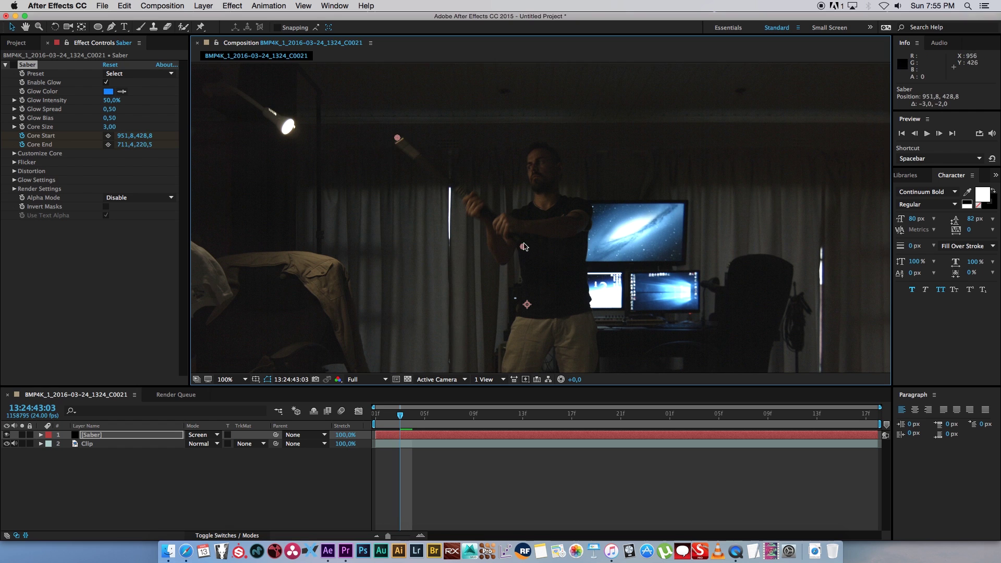
key(Page_Down)
drag(400, 137, 414, 127)
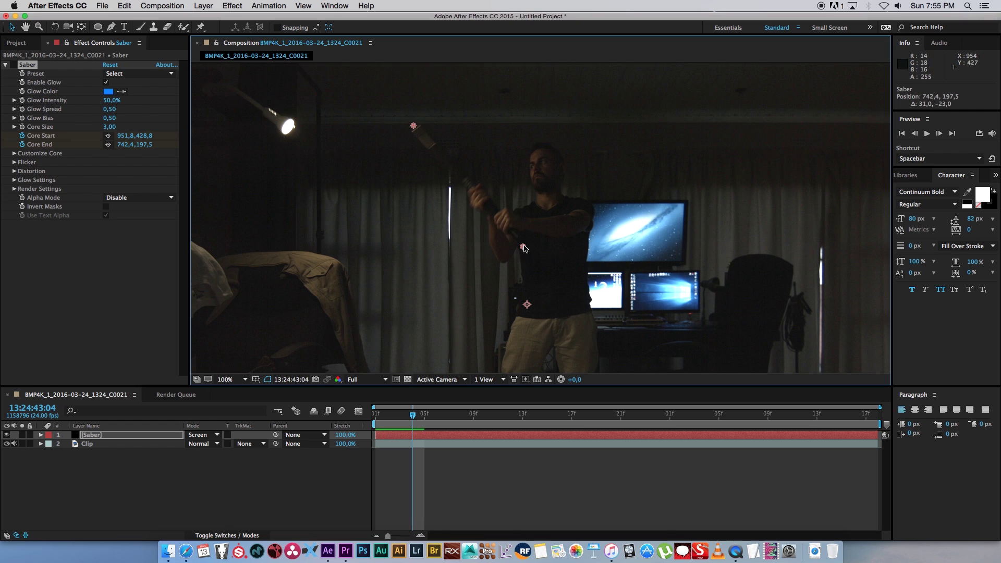
drag(524, 248, 525, 246)
key(Page_Down)
drag(413, 126, 435, 111)
drag(524, 248, 524, 244)
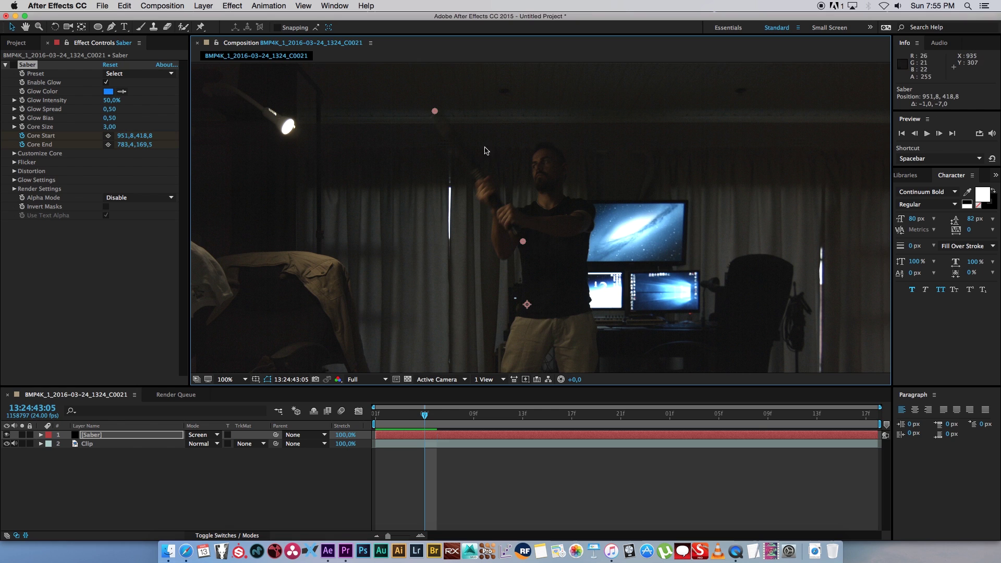
key(Page_Down)
drag(435, 111, 457, 100)
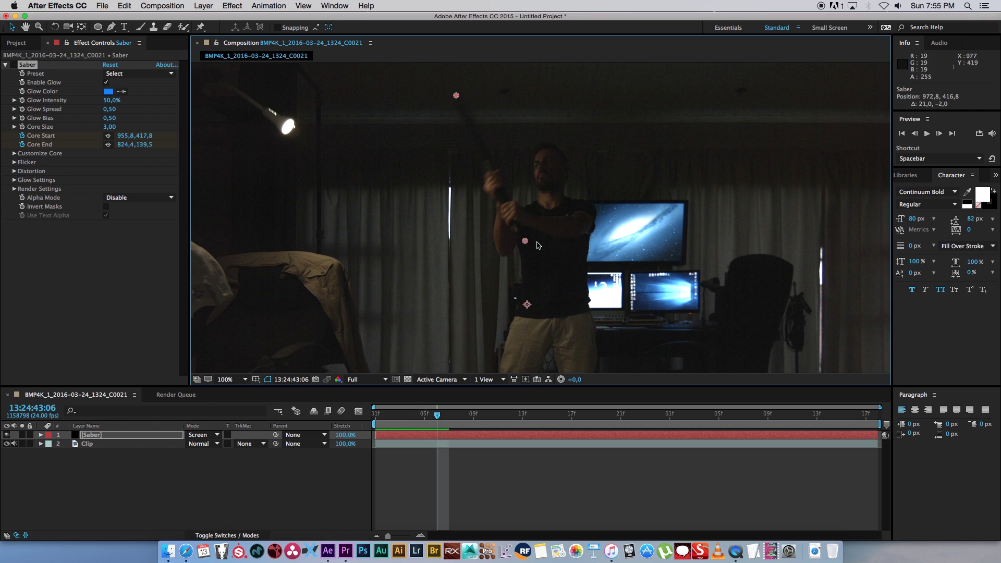
drag(517, 243, 514, 236)
key(Page_Down)
drag(461, 99, 483, 89)
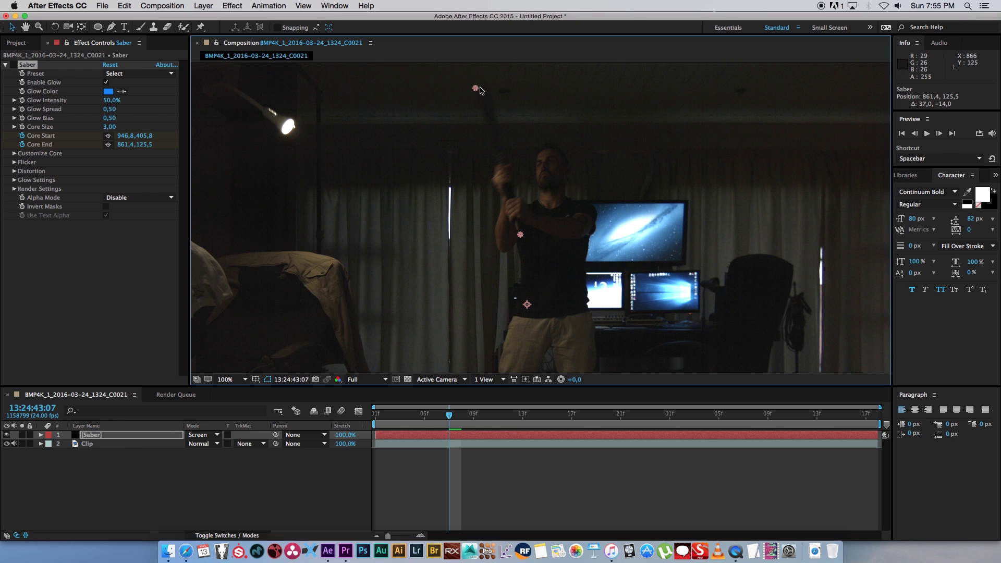
drag(571, 164, 548, 181)
key(Page_Down)
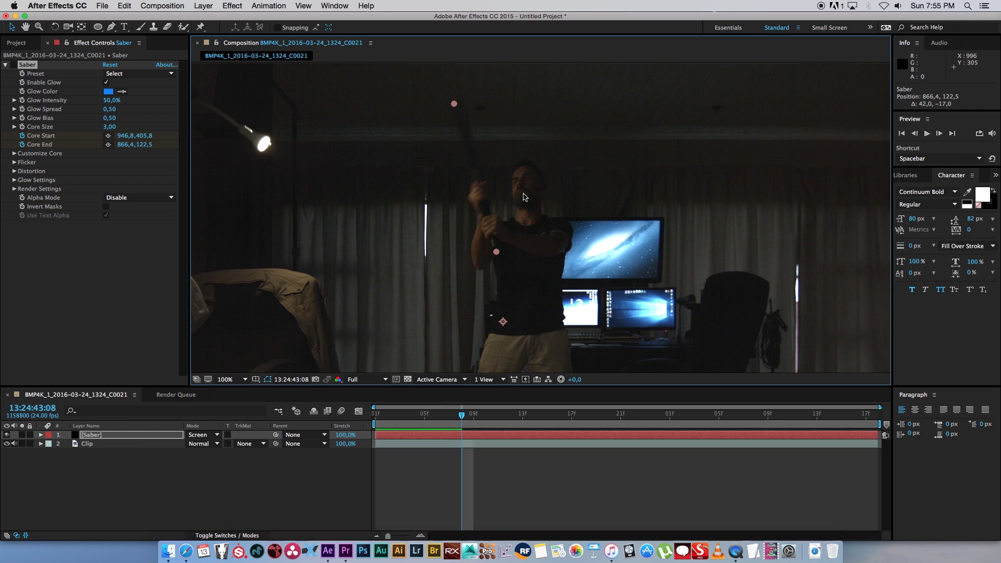
drag(459, 104, 487, 89)
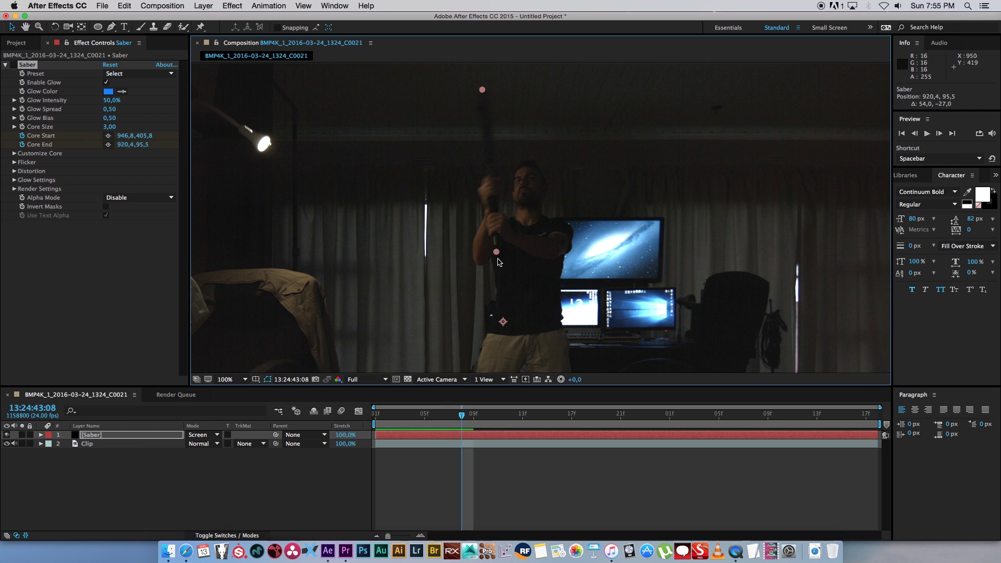
drag(509, 242, 509, 240)
key(space)
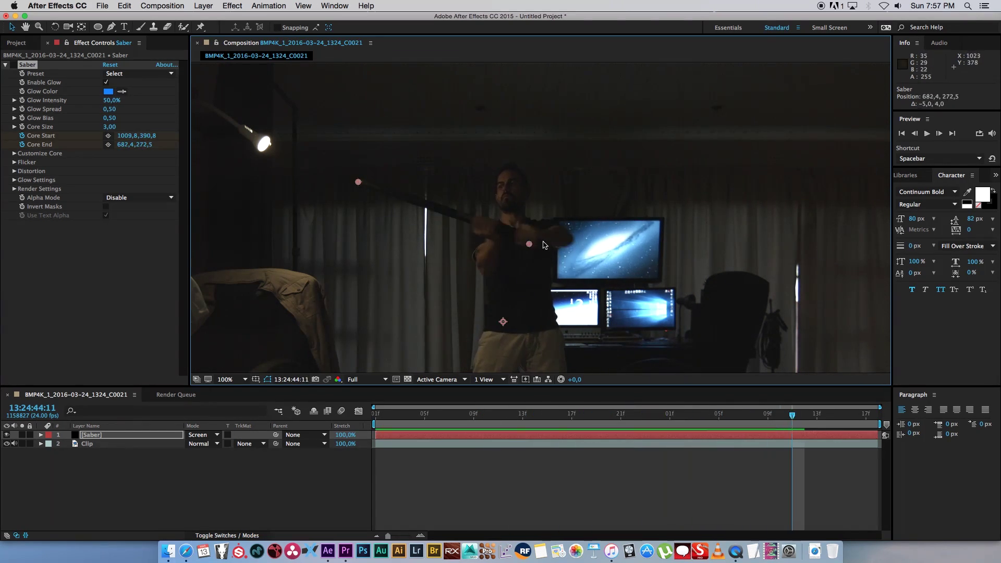
click(633, 414)
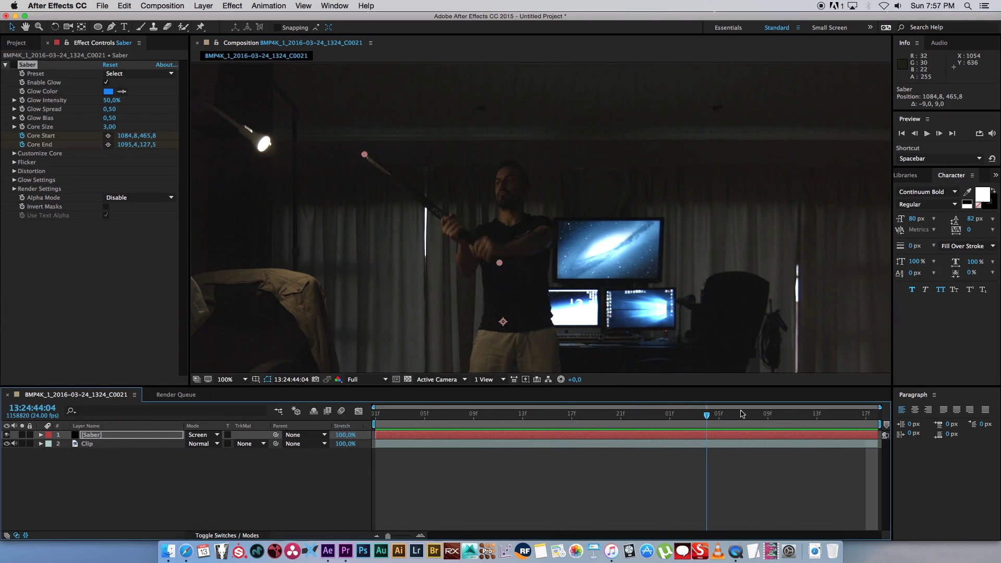
click(532, 415)
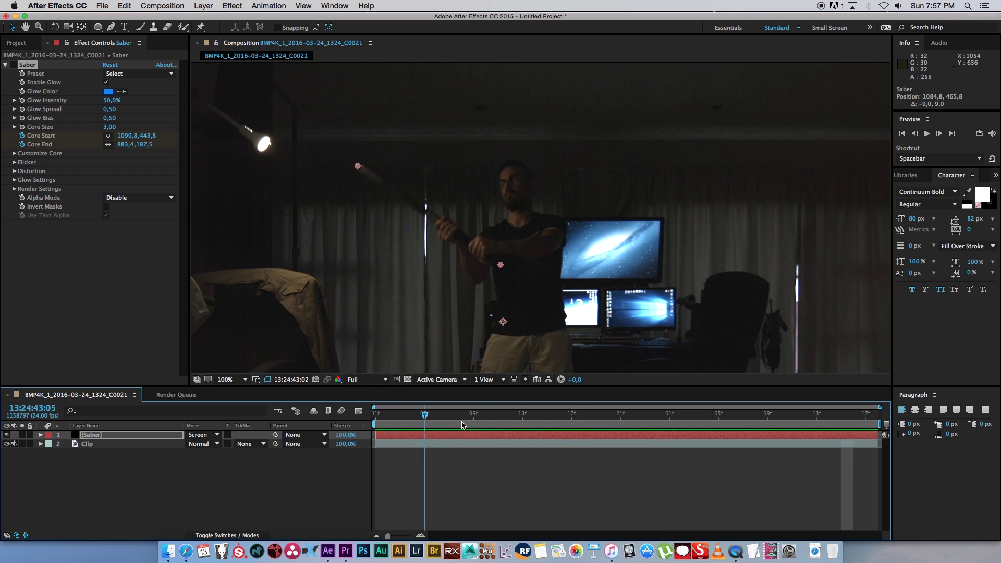
key(space)
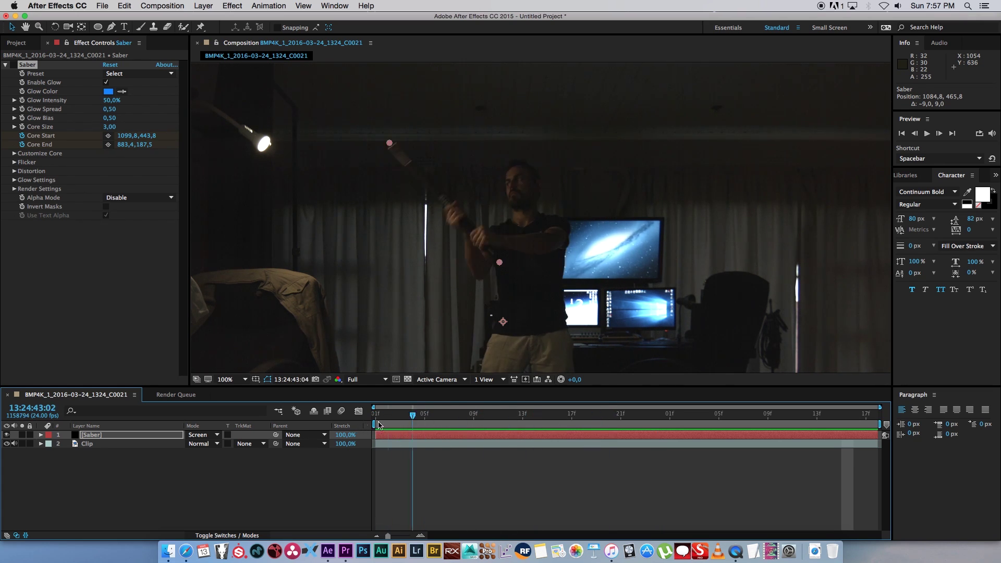
key(space)
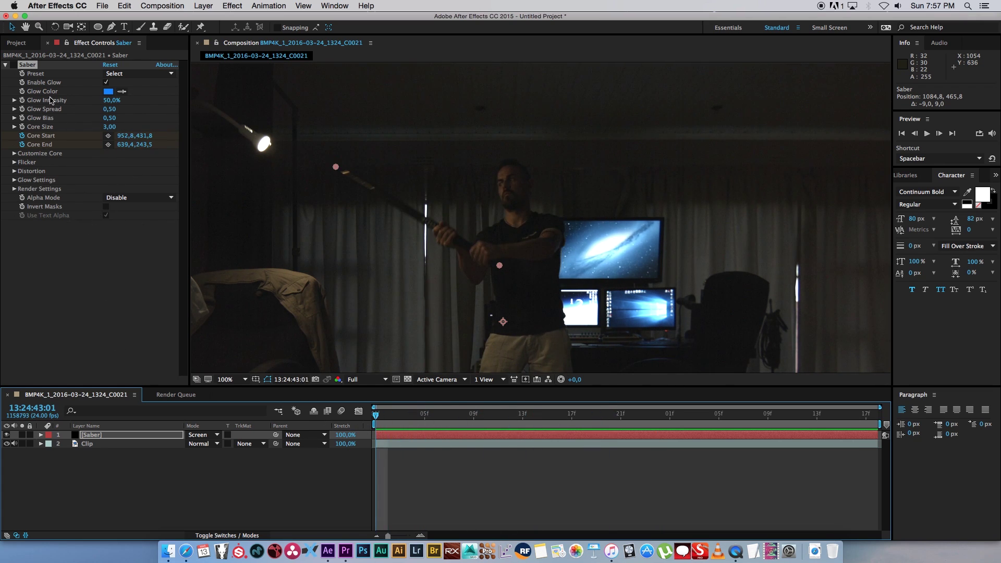
click(13, 65)
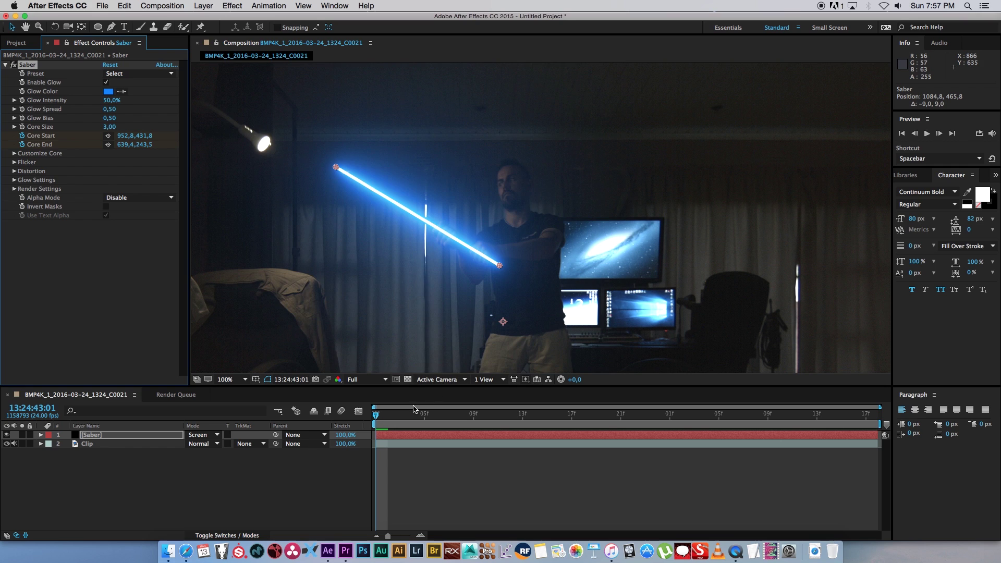
key(space)
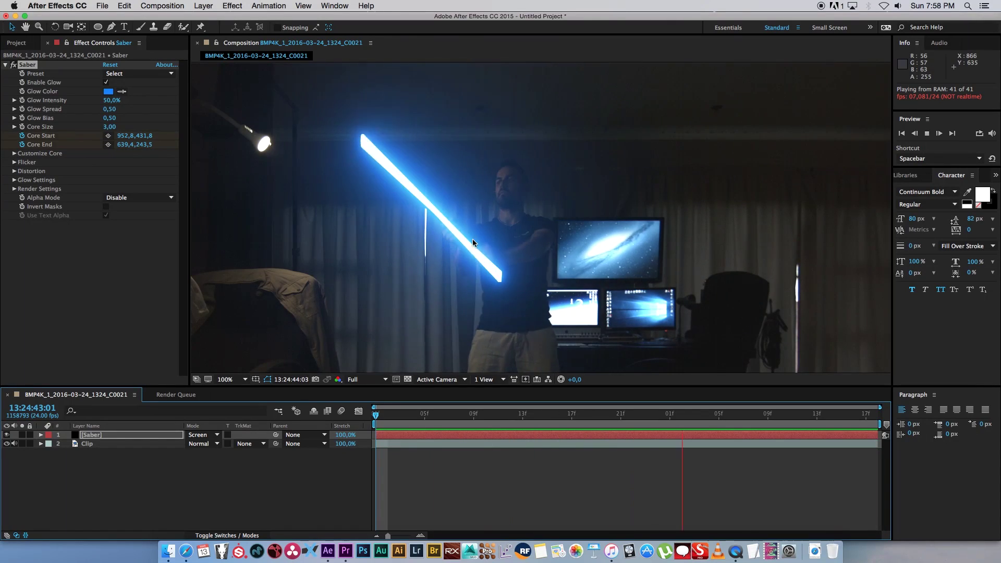
key(space)
drag(398, 420, 343, 420)
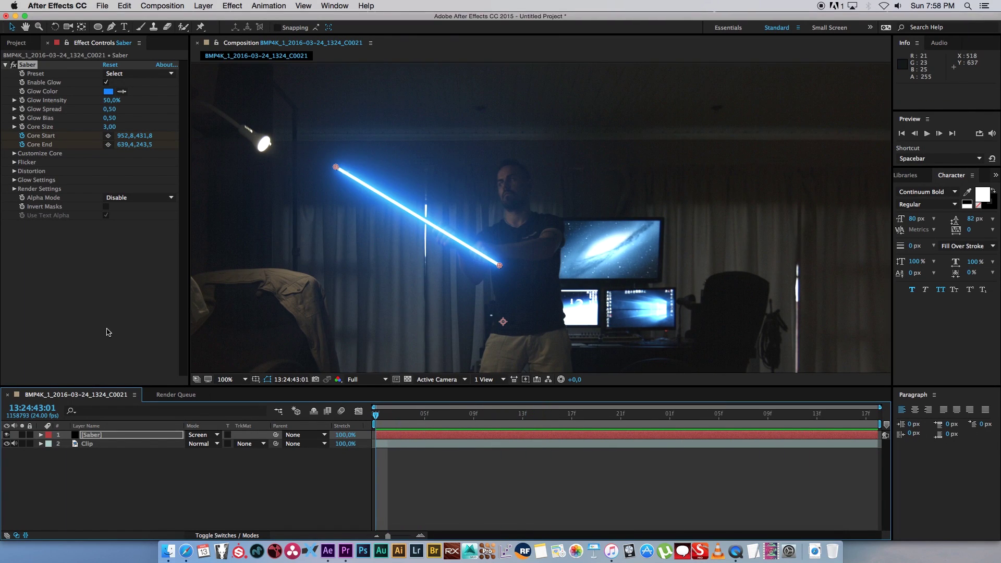
click(13, 65)
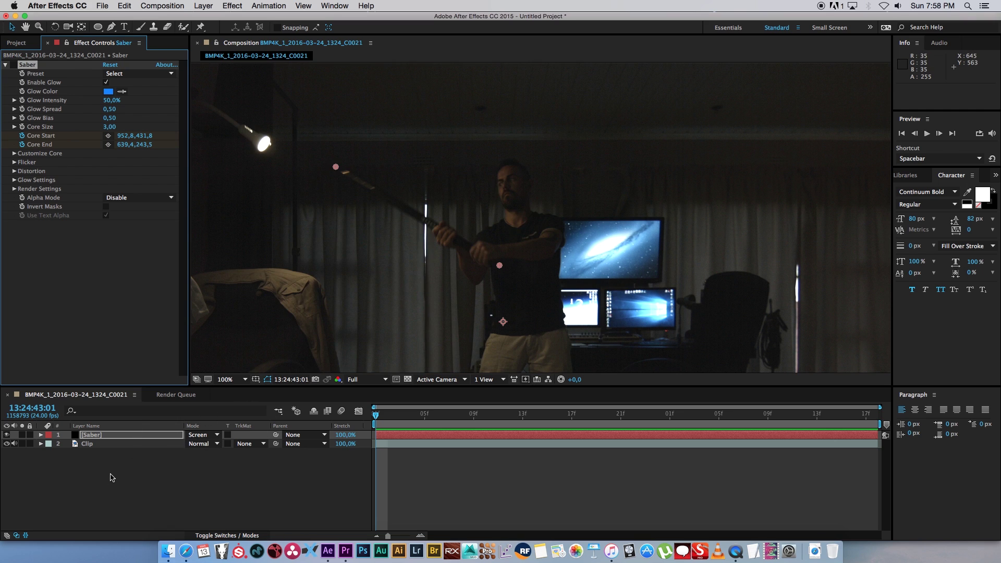
click(107, 436)
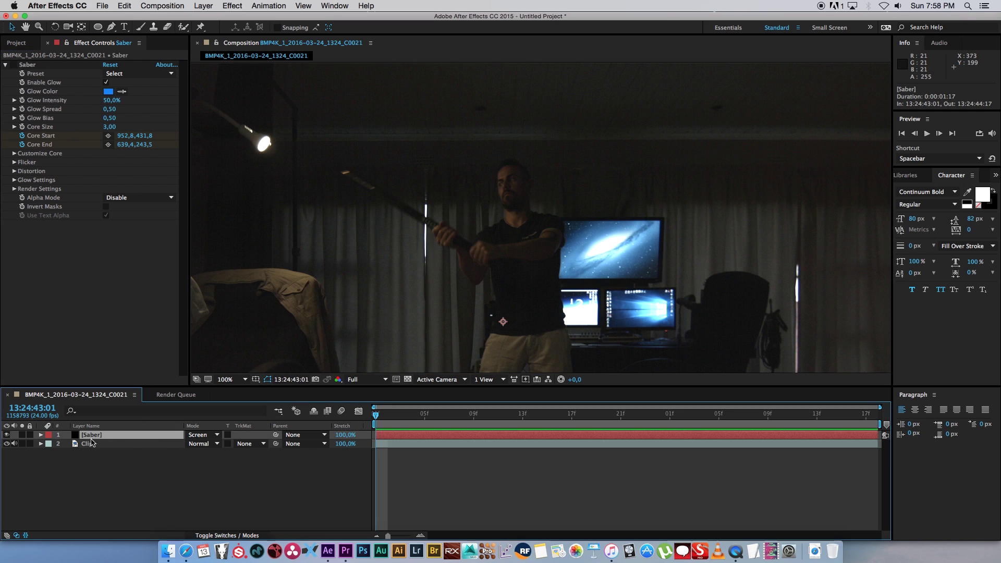
Draw an ellipse mask around his hand on the Saber layer with the Ellipse Tool.
click(98, 28)
click(134, 51)
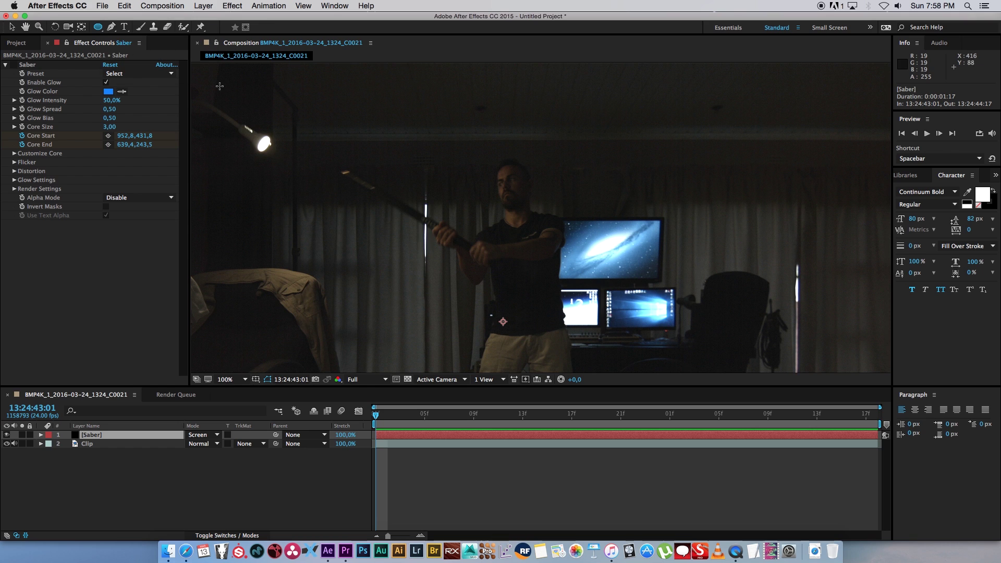
click(442, 234)
drag(442, 233, 491, 269)
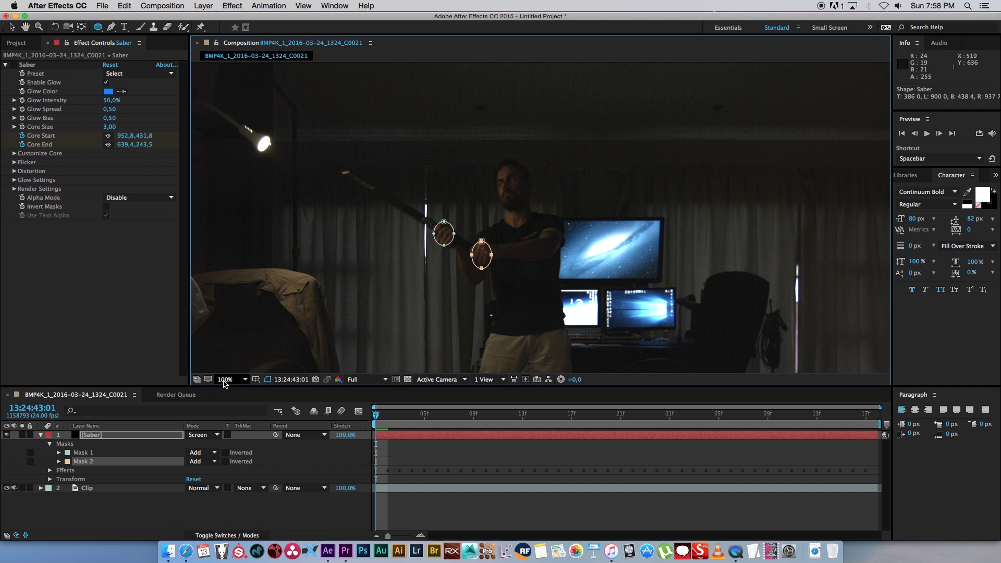
At 200% zoom, reposition the lower and upper hand masks over his hands.
click(245, 379)
click(242, 494)
key(v)
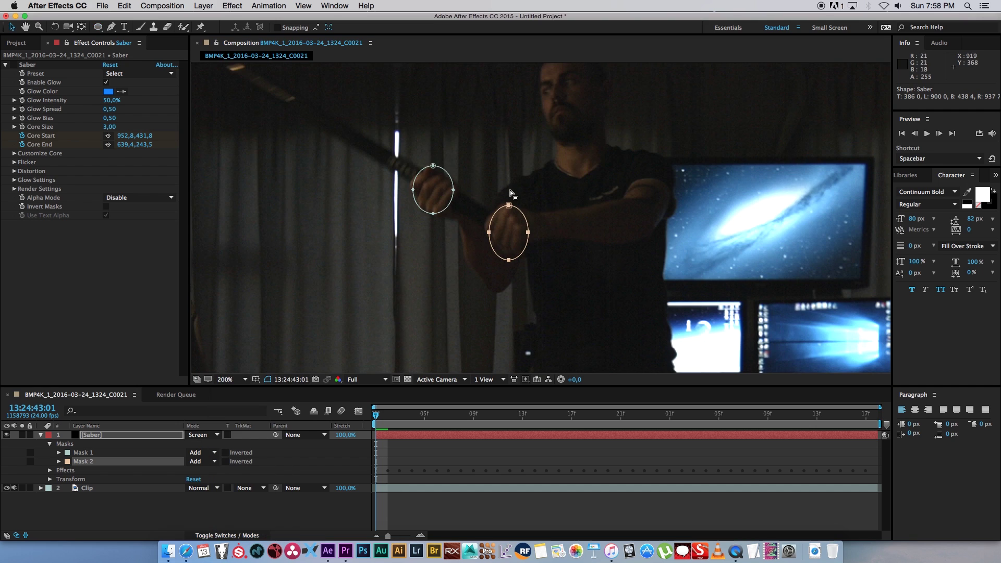
double_click(520, 225)
drag(519, 224, 516, 223)
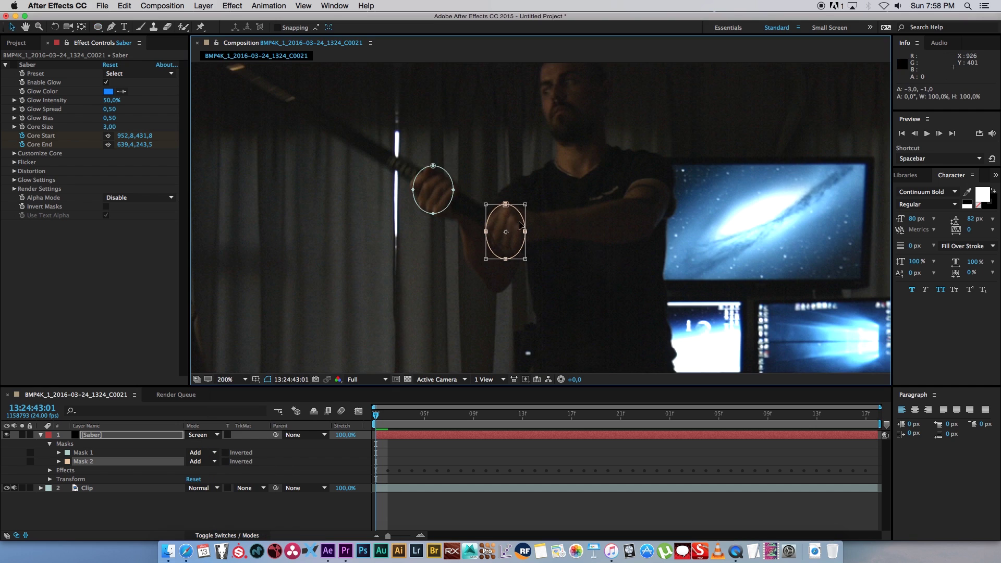
key(Return)
double_click(445, 180)
drag(444, 181, 443, 181)
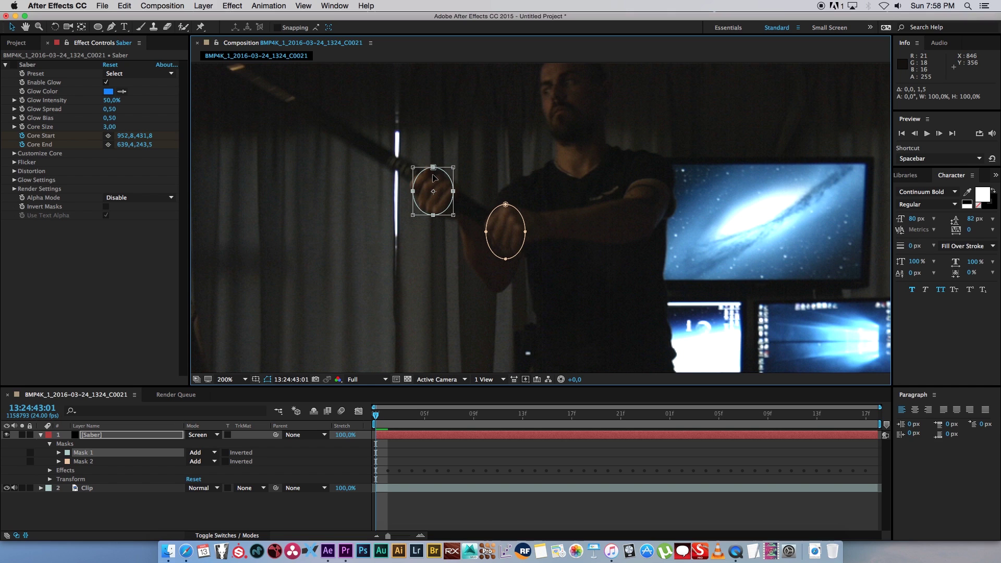
Enable Mask Path keyframing on Mask 1 and Mask 2.
click(59, 452)
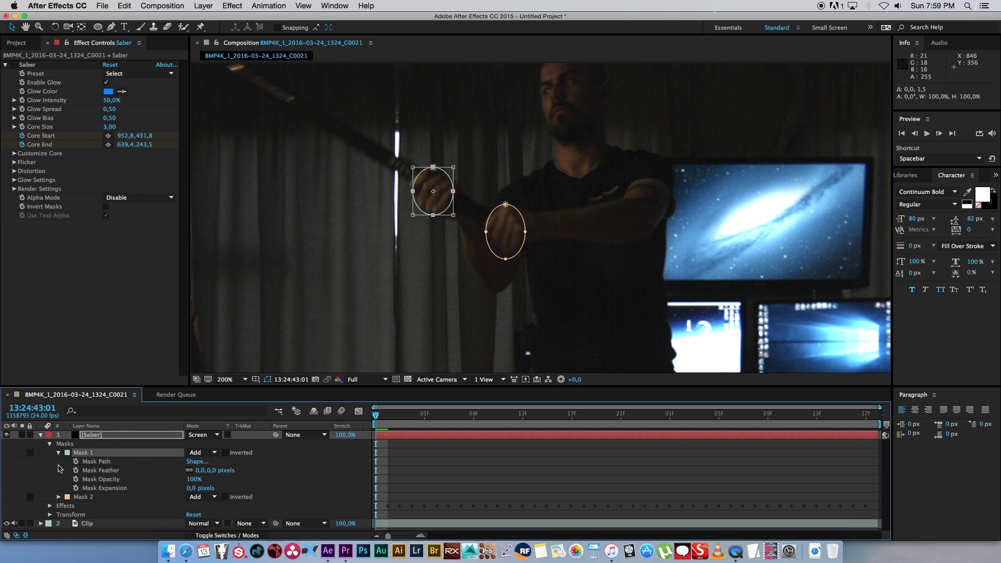
click(59, 496)
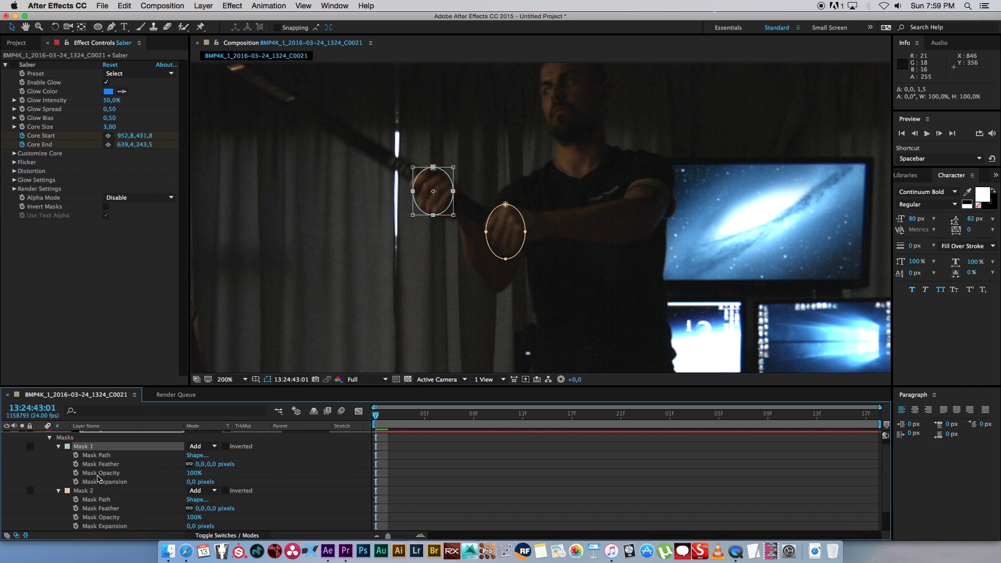
click(75, 455)
click(75, 500)
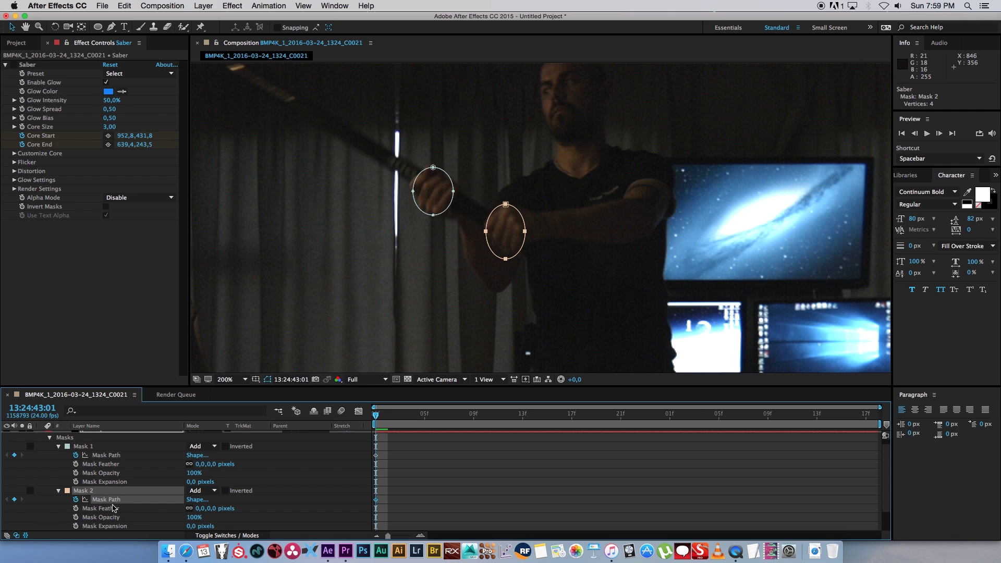
click(58, 446)
click(59, 461)
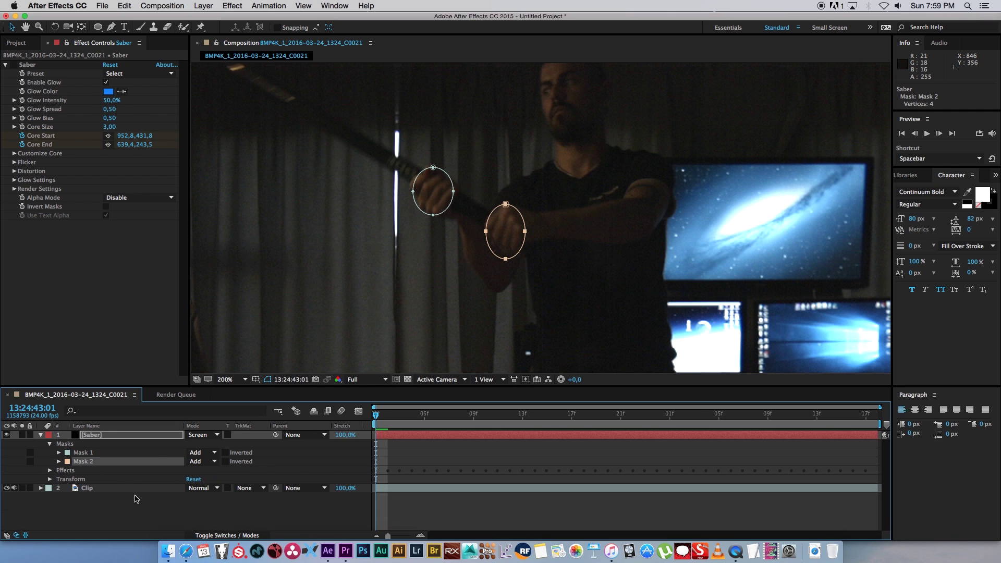
Track both hand masks forward through the clip, then scrub back to check them.
key(Page_Down)
key(Page_Up)
key(alt+super+Page_Down)
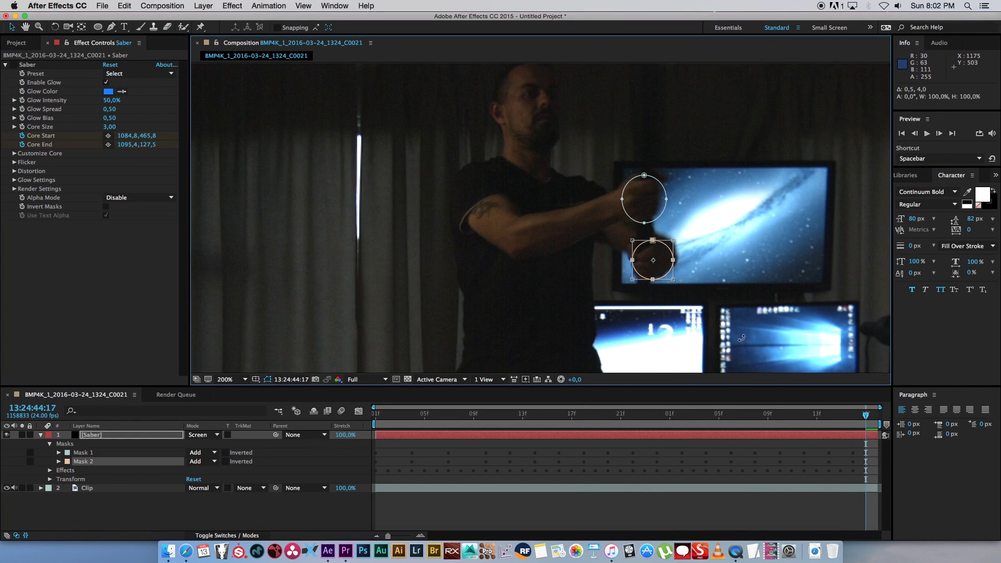
drag(865, 414, 364, 428)
Turn the Saber effect back on and scrub to a later frame to check the blade.
click(226, 513)
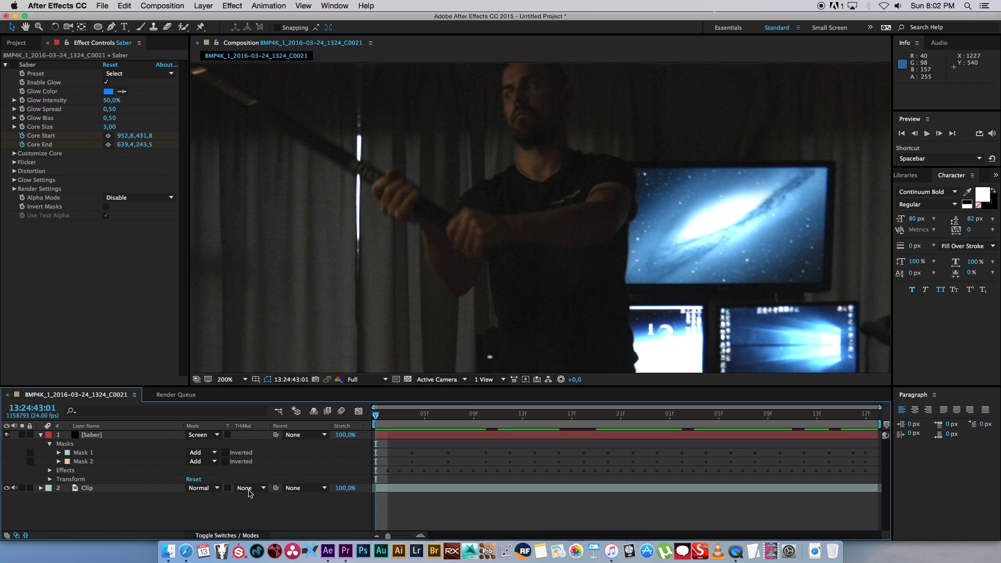
click(16, 66)
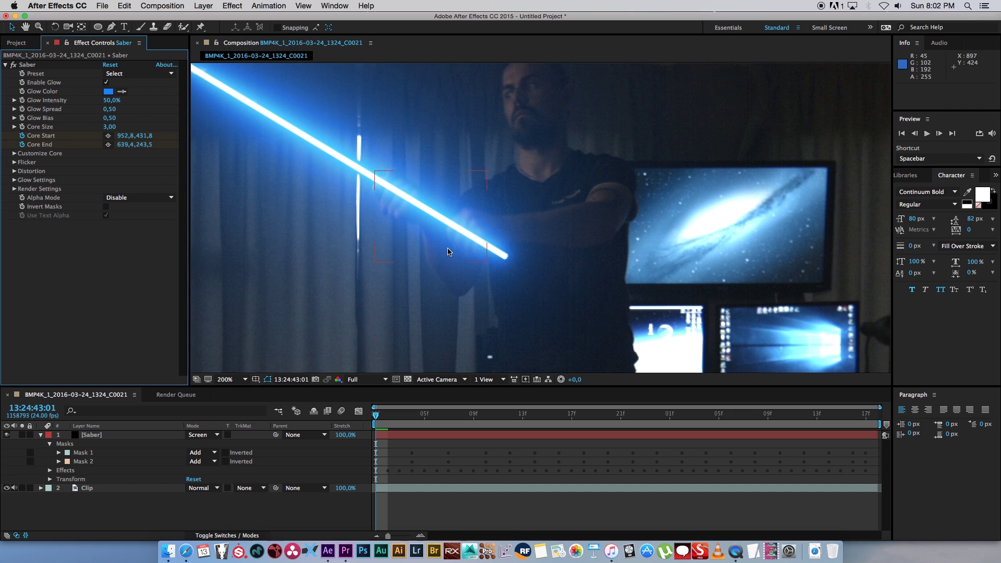
drag(450, 416, 572, 415)
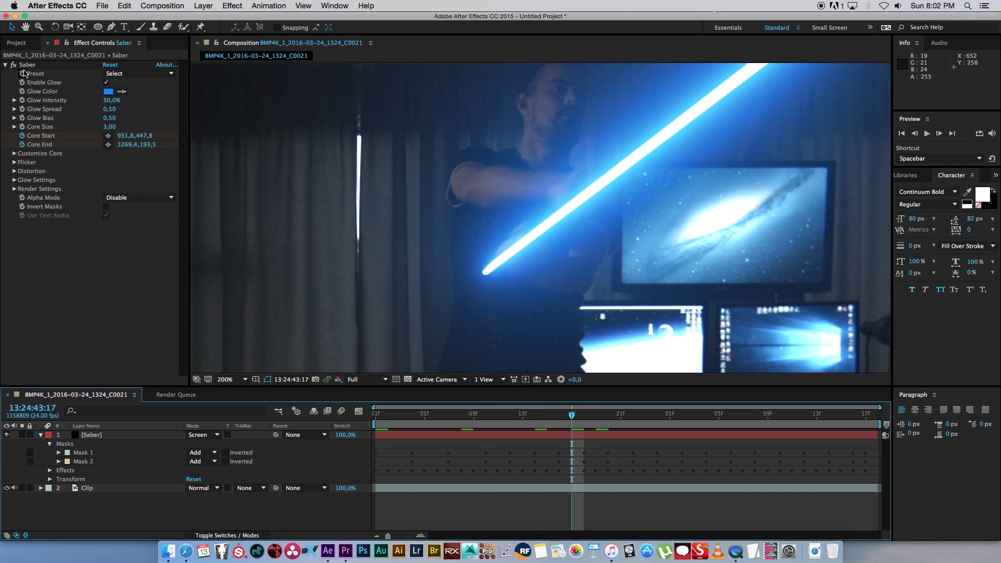
Set Saber Alpha Mode to Mask Core with Invert Masks enabled, then deselect the layer.
click(14, 190)
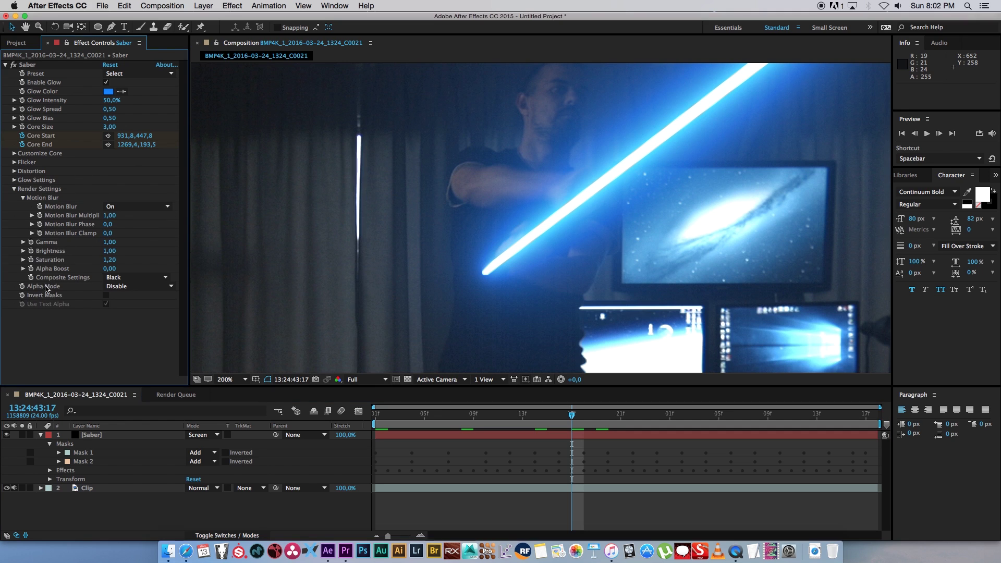
click(135, 288)
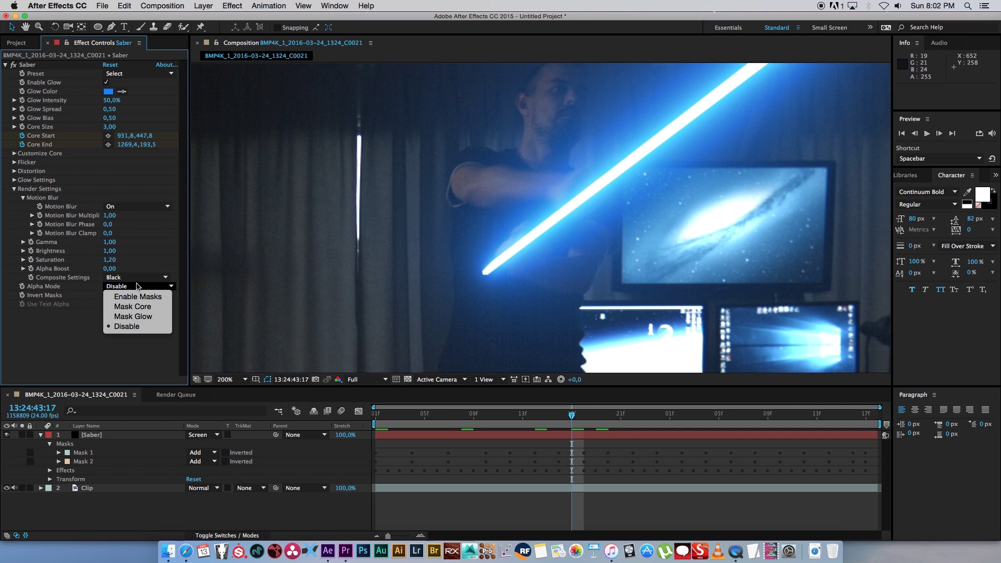
click(134, 311)
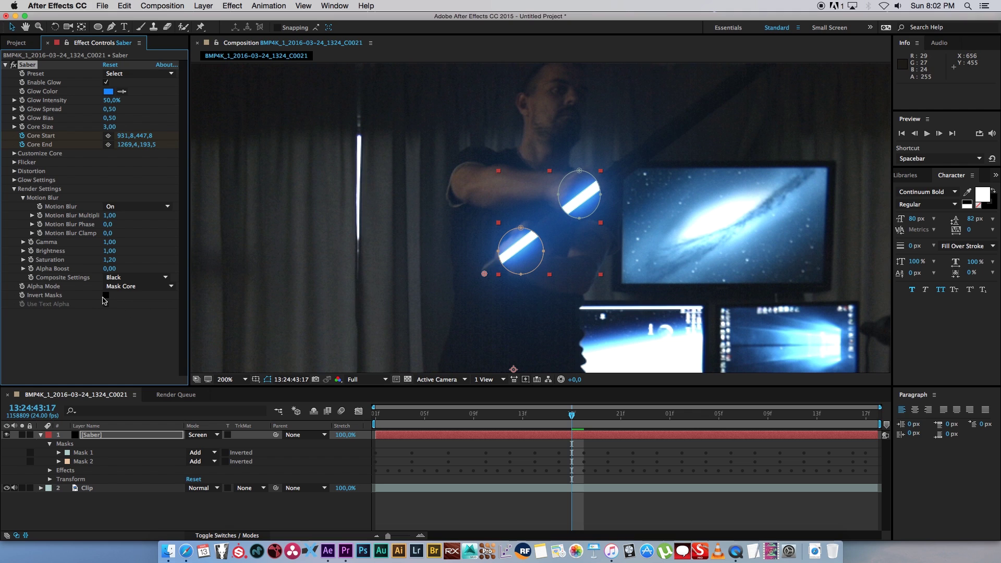
click(106, 295)
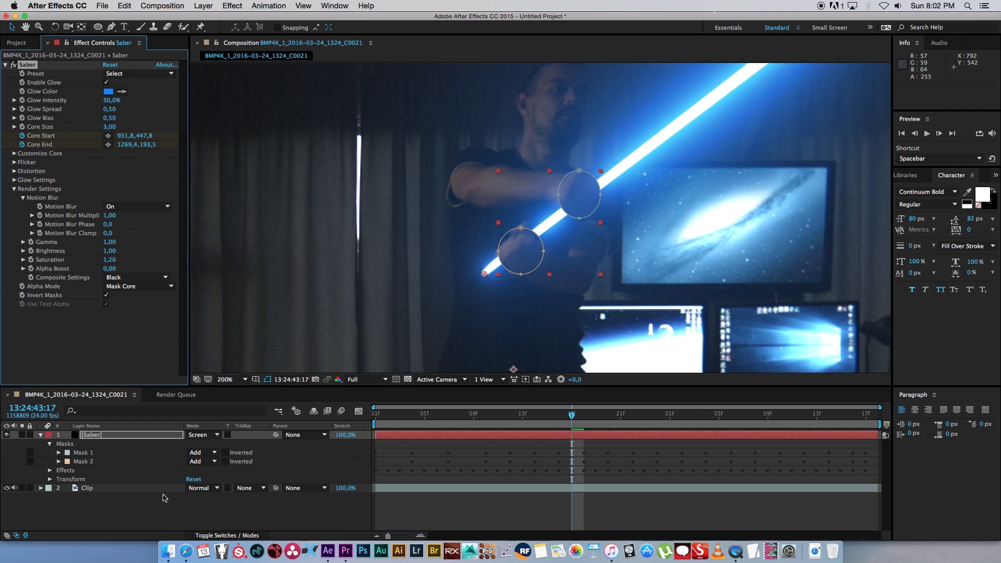
click(137, 516)
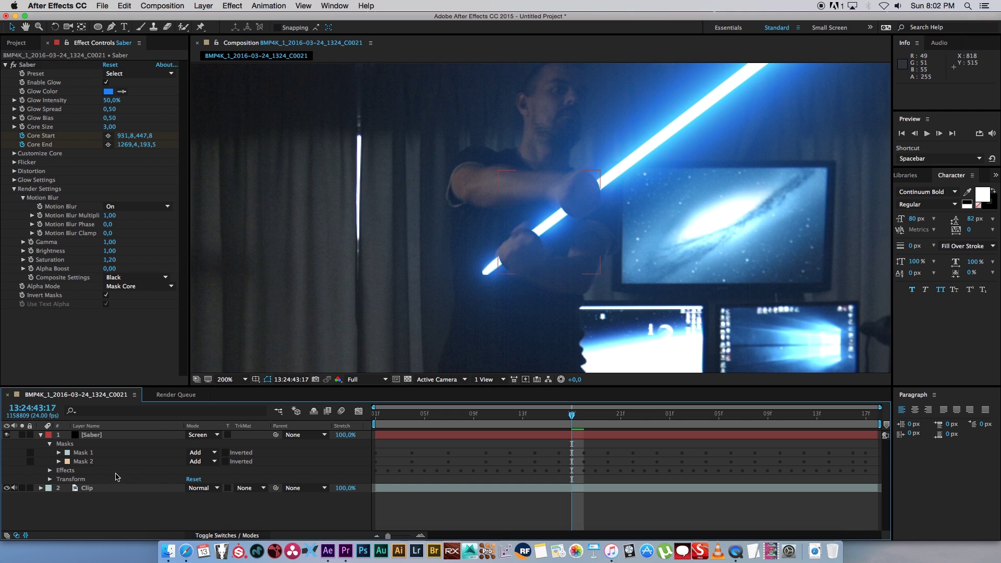
Give Mask 1 and Mask 2 on the Saber layer a 6-pixel Mask Feather.
click(76, 453)
click(90, 436)
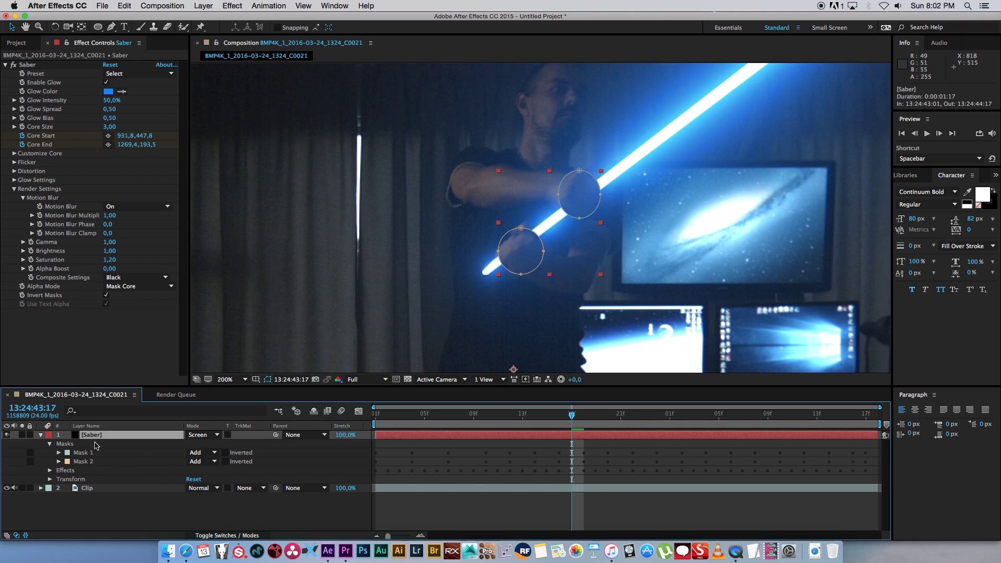
key(m)
key(m)
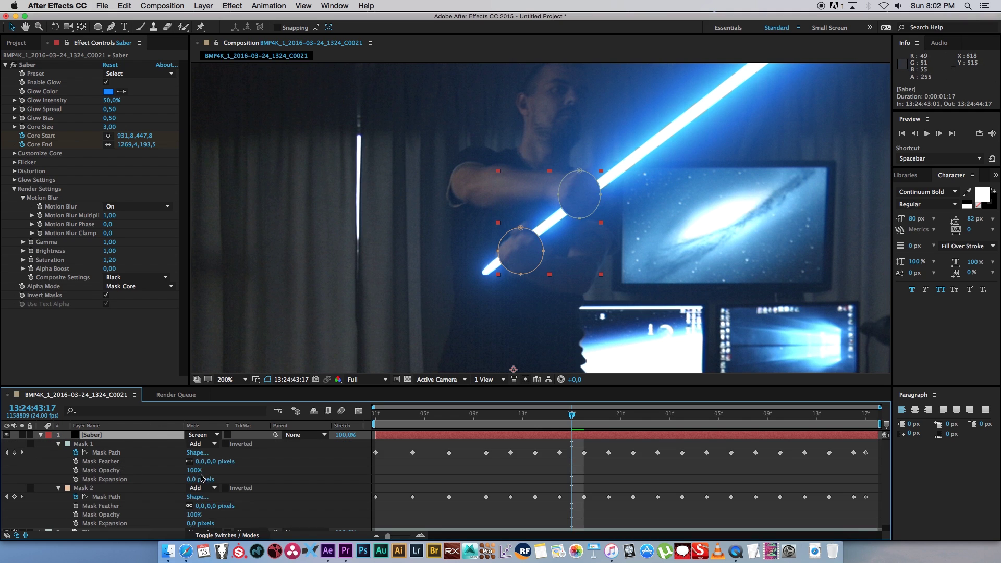
click(200, 462)
key(Return)
click(199, 506)
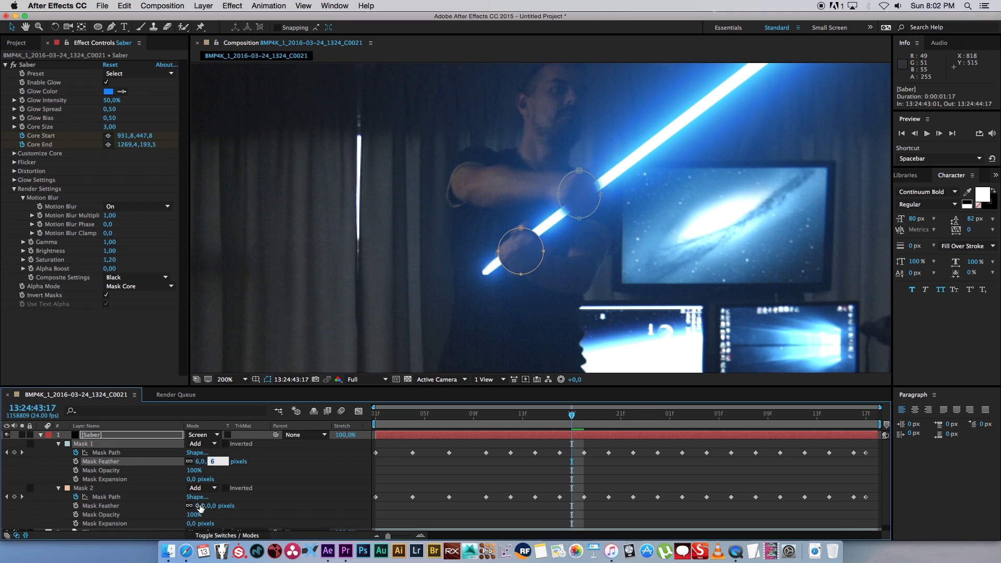
text(6)
key(Return)
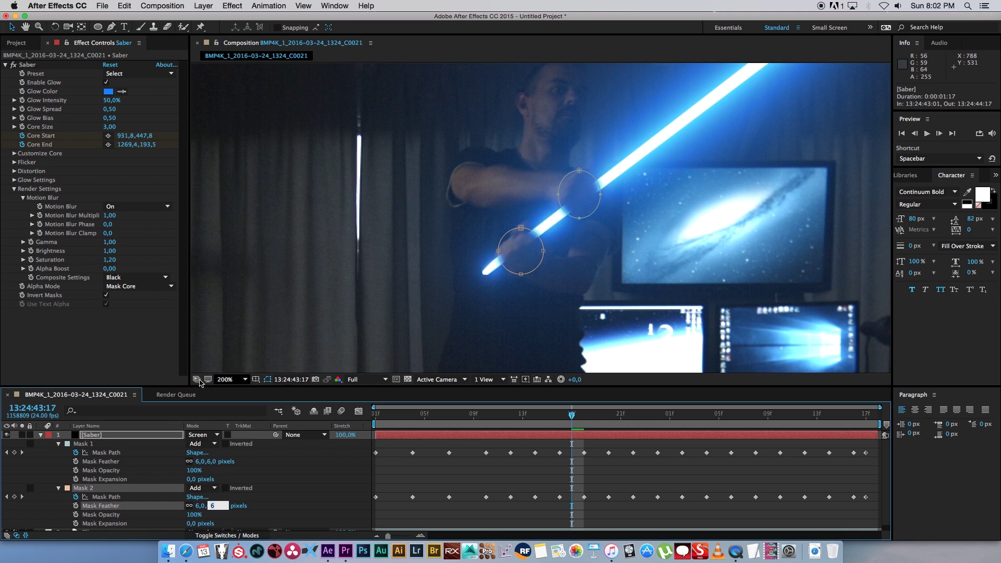
click(41, 434)
click(148, 465)
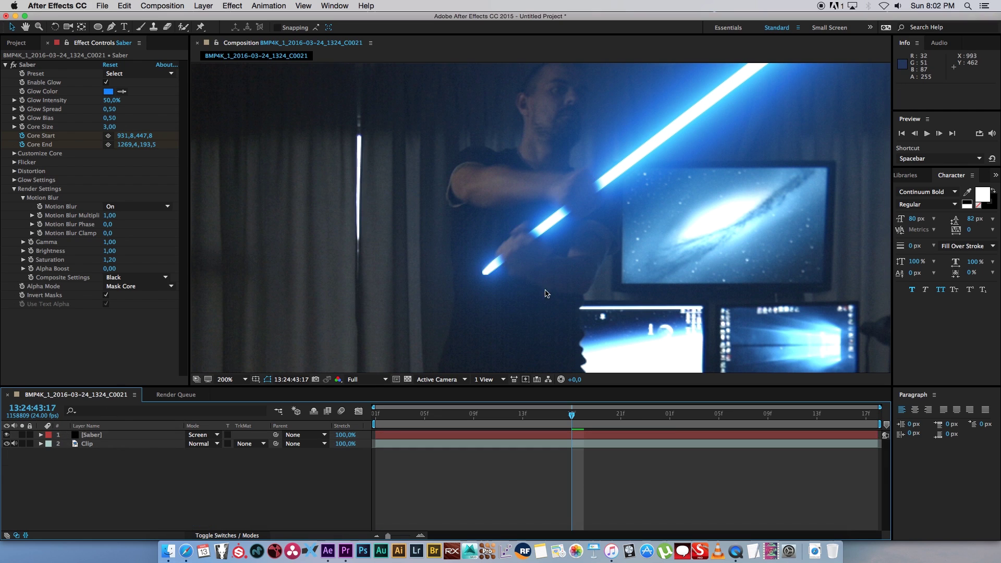
click(574, 205)
Fit the whole frame in the viewer and preview the tracked saber from the first frame.
key(Home)
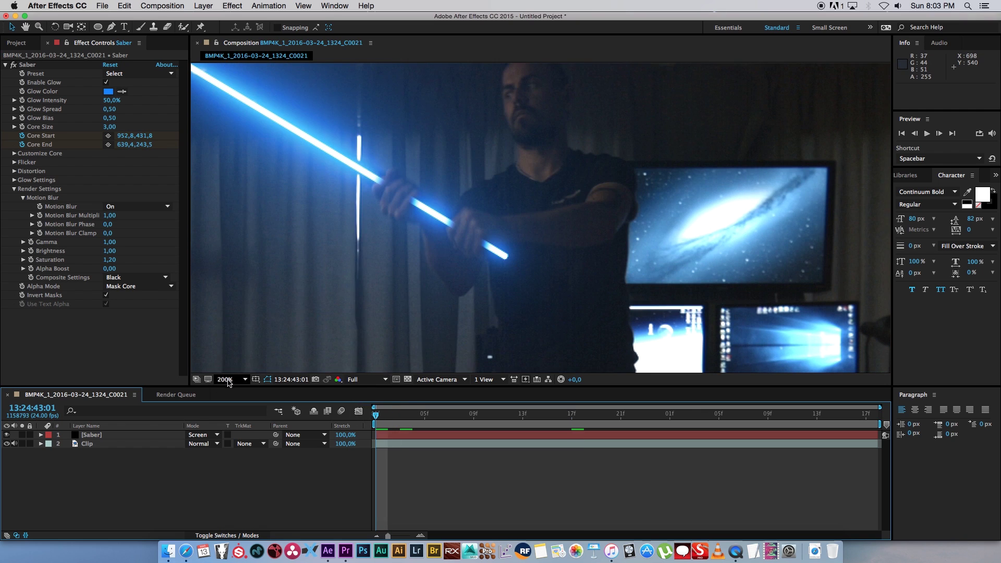
click(228, 379)
click(231, 391)
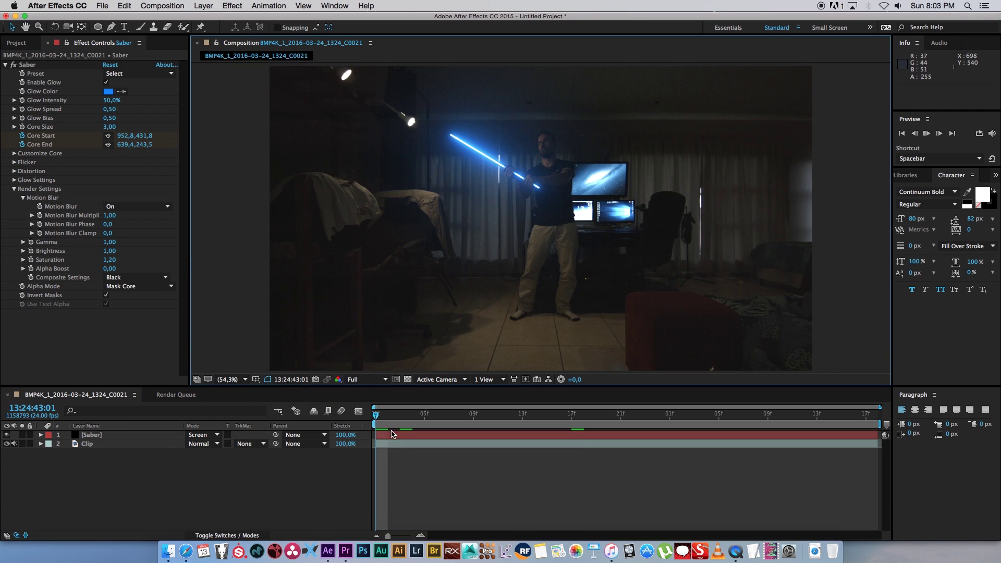
key(space)
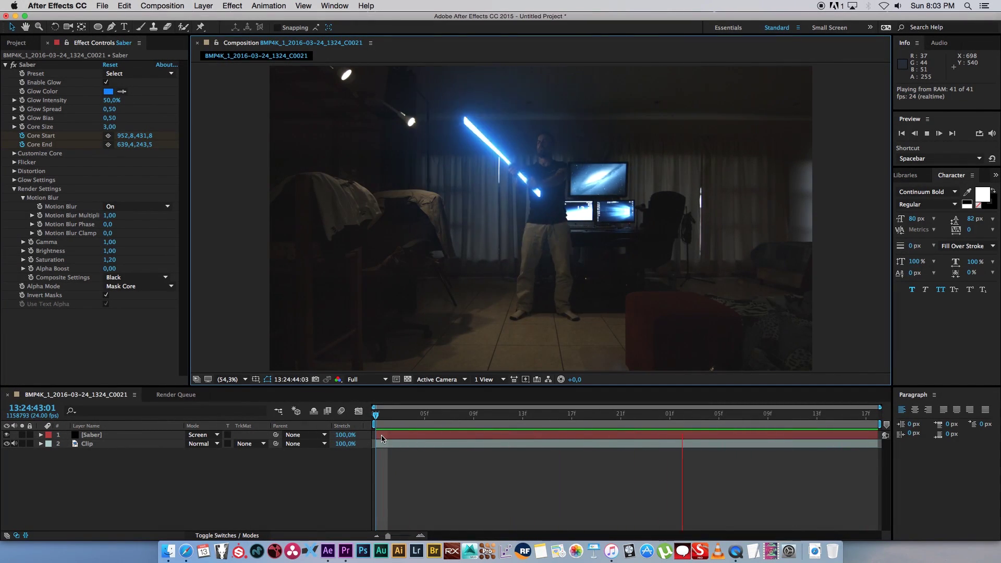
key(space)
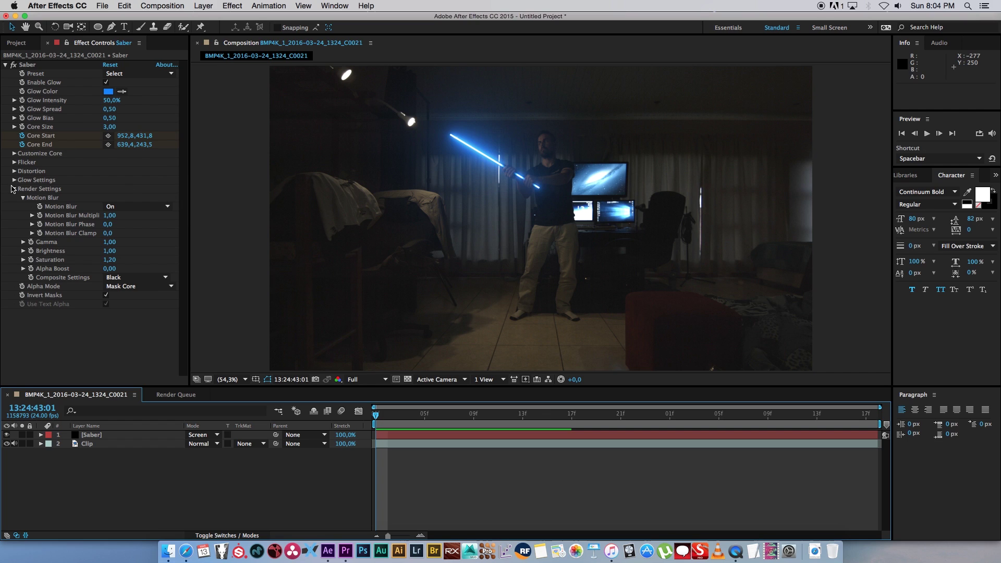
Under Saber's Distortion > Glow Distortion, turn off Lock Noise to Saber.
click(15, 171)
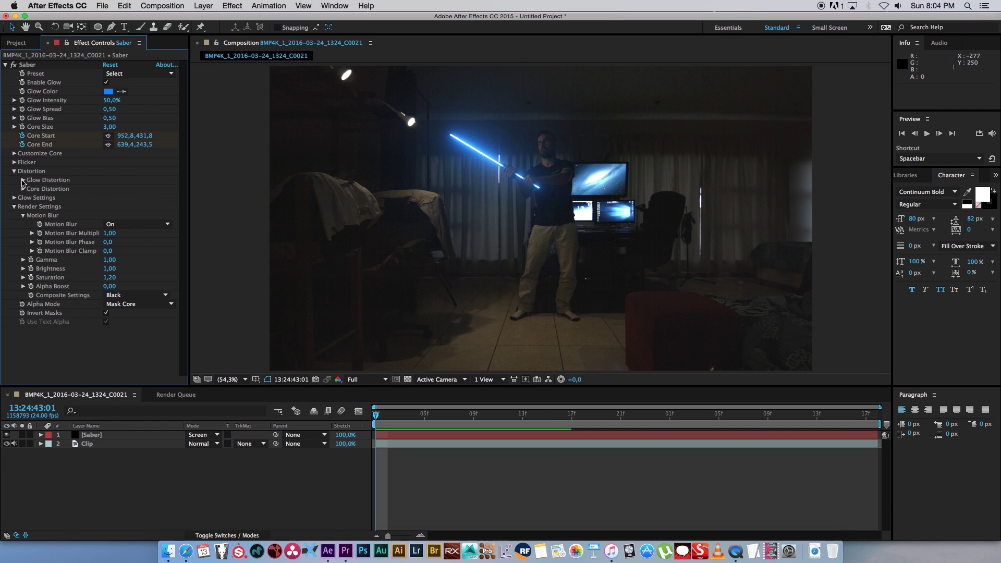
click(23, 179)
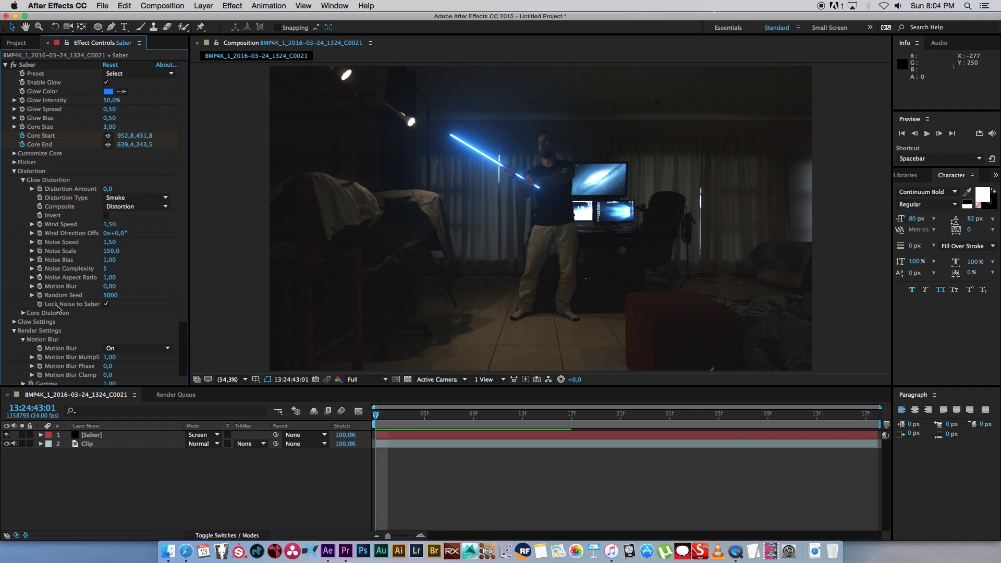
click(106, 305)
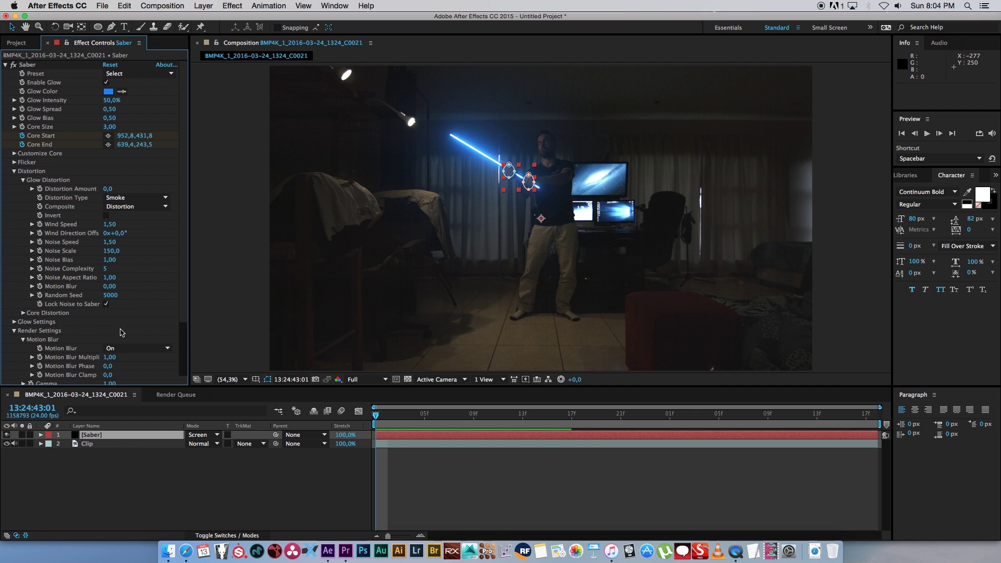
click(107, 305)
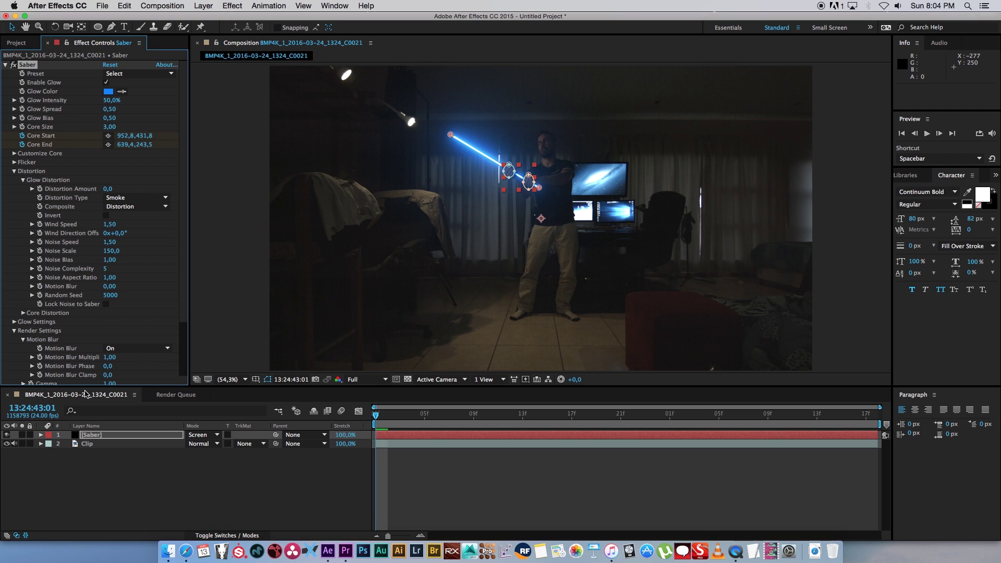
Apply the Energize preset to the saber for a yellow, smoky electric glow.
click(119, 73)
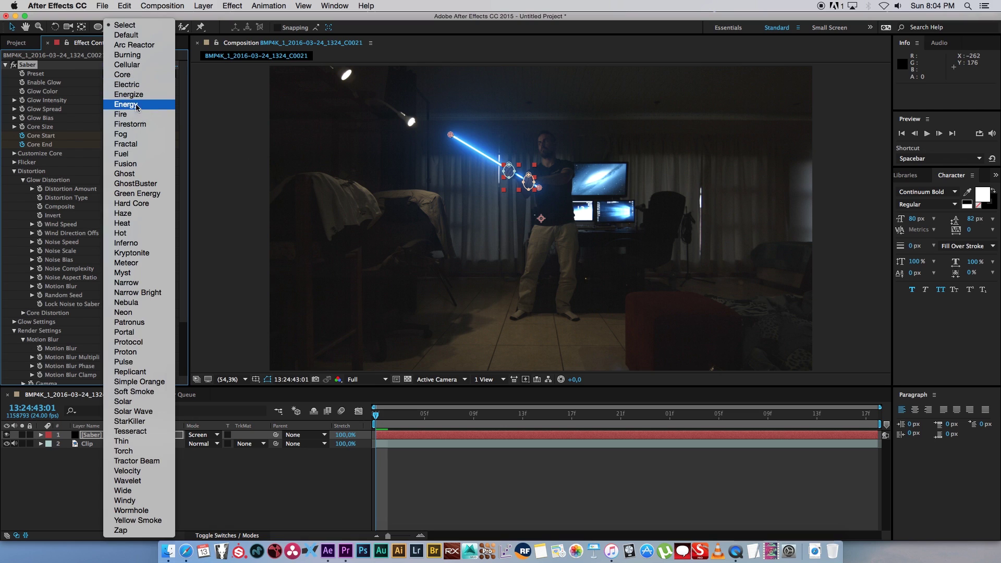
click(129, 95)
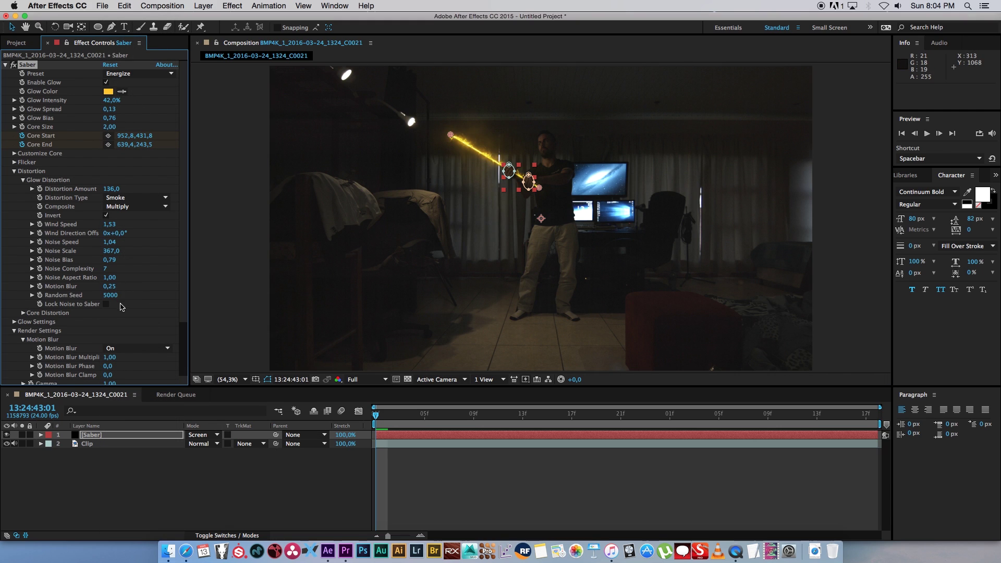
click(146, 490)
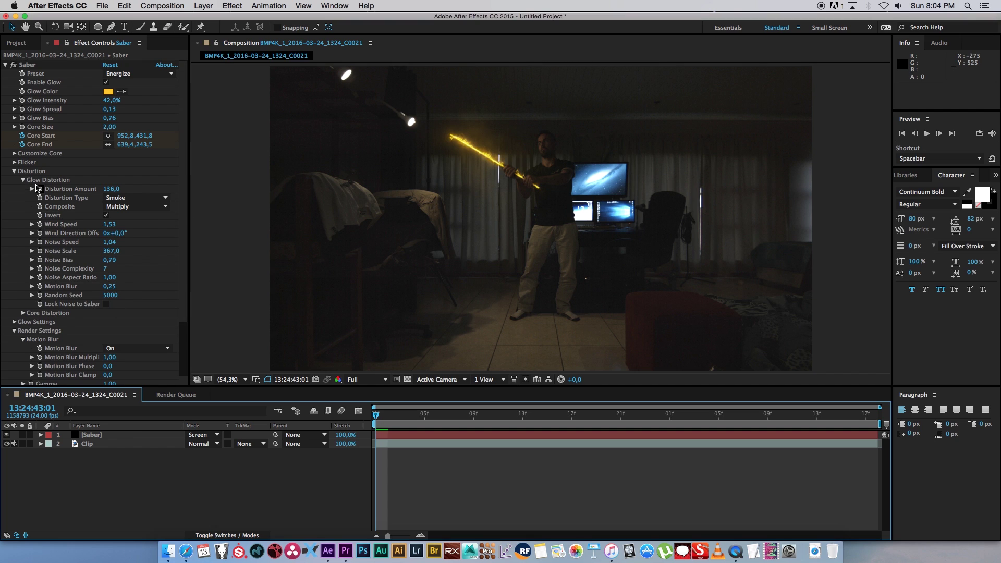
Add Time > CC Force Motion Blur to the Saber layer, collapsing Distortion and the Saber effect.
click(14, 171)
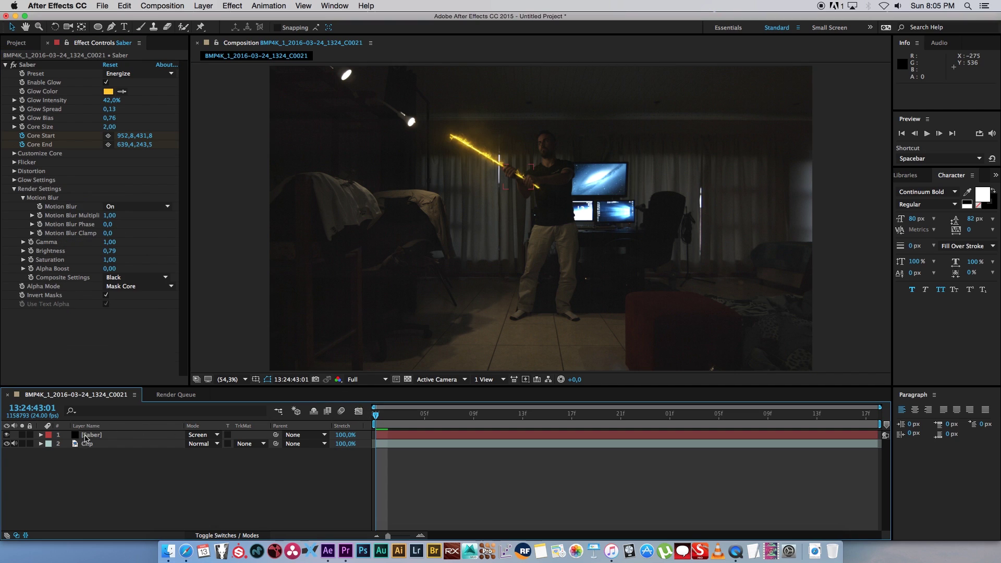
right_click(93, 435)
mouse_move(157, 297)
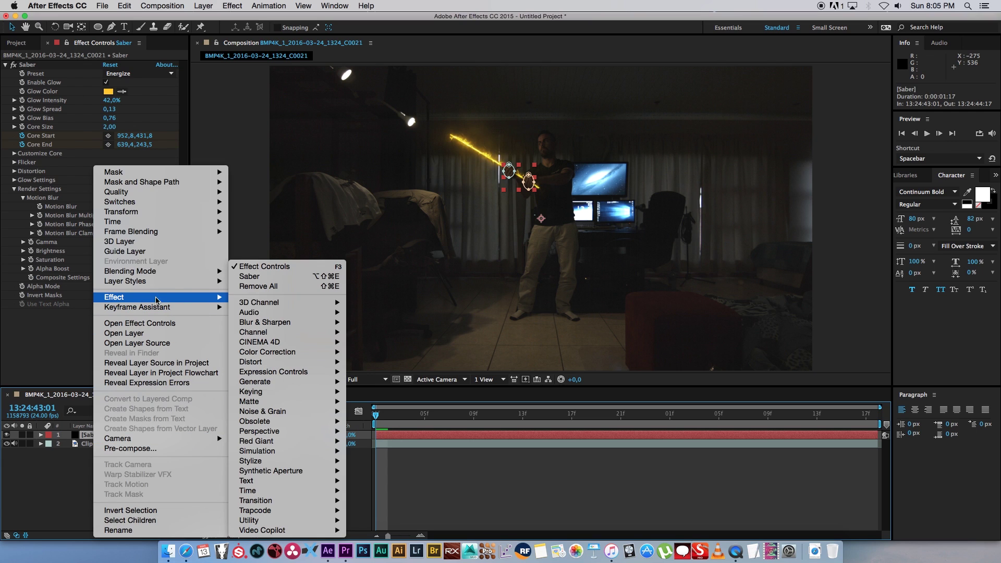
mouse_move(273, 493)
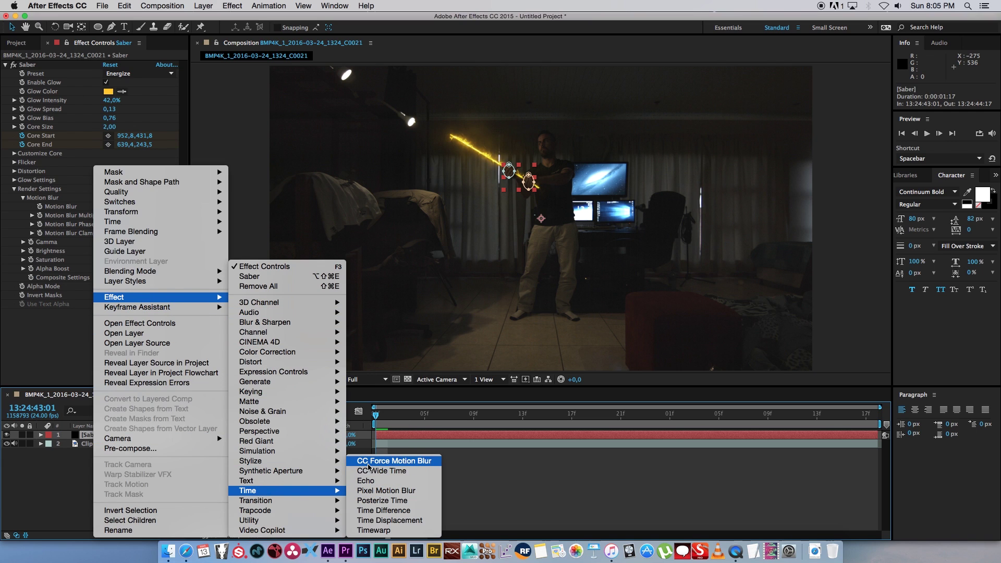
click(409, 465)
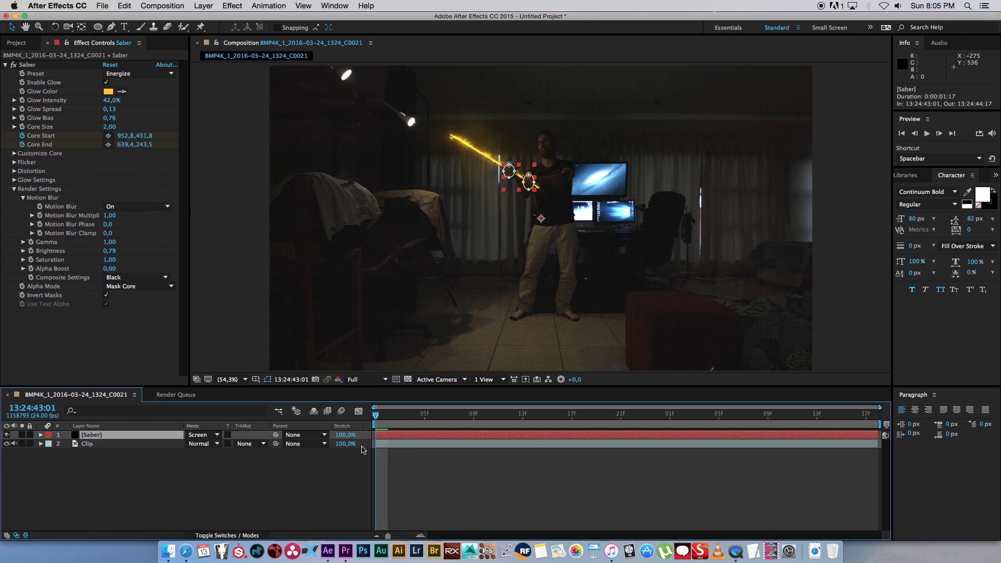
click(6, 65)
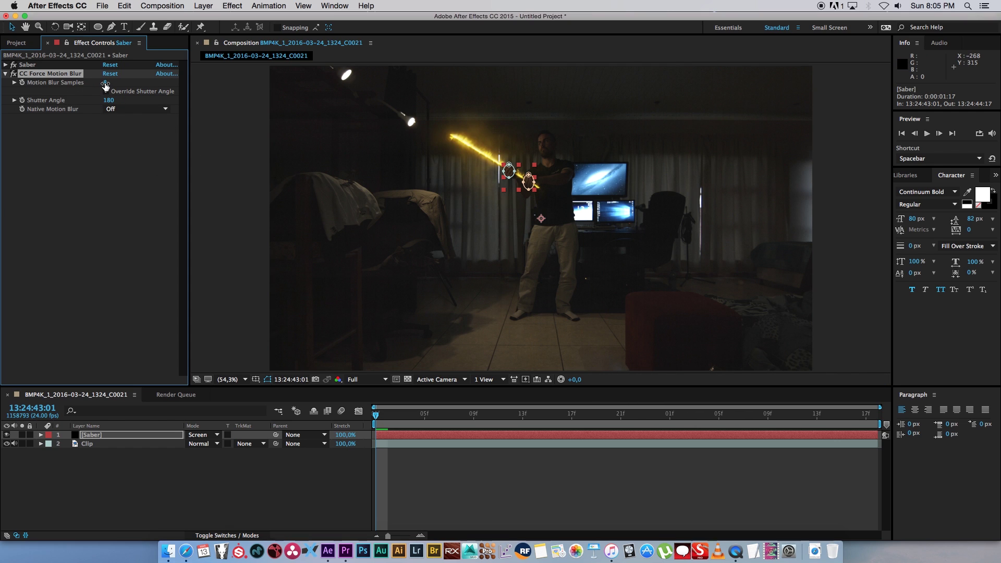
Set CC Force Motion Blur to 4 motion blur samples with a 360 shutter angle override.
click(106, 83)
key(Return)
drag(69, 102, 32, 102)
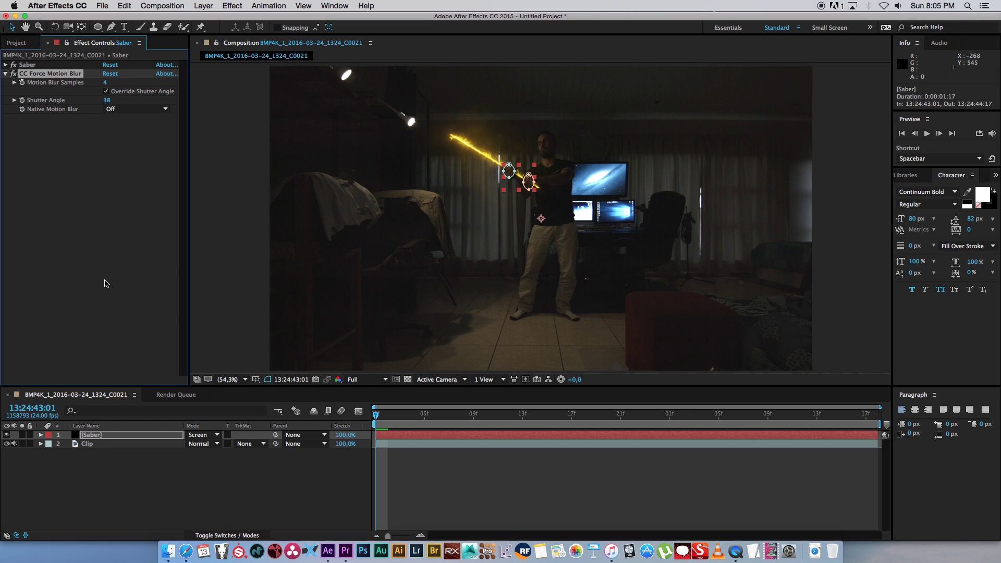
click(109, 101)
key(Return)
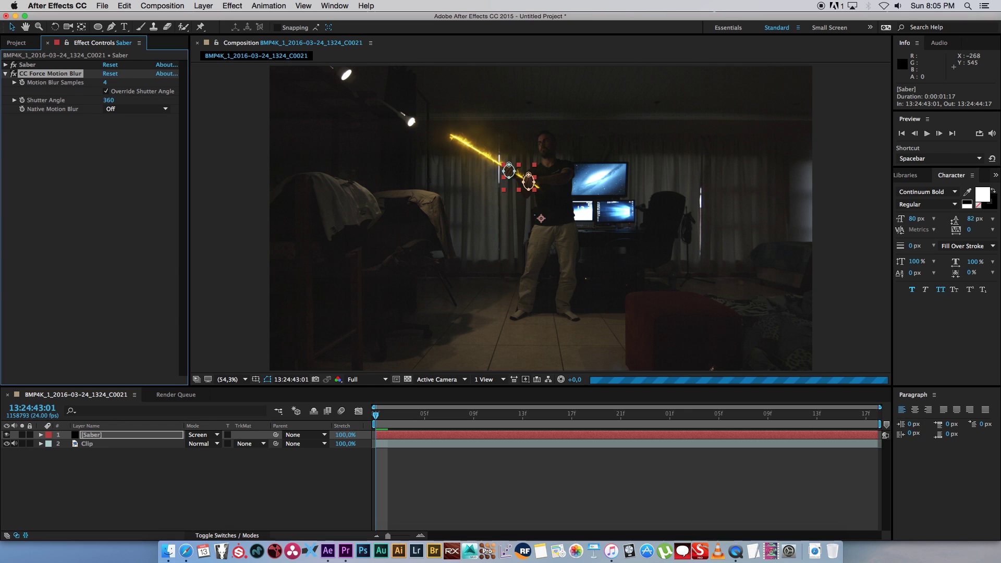